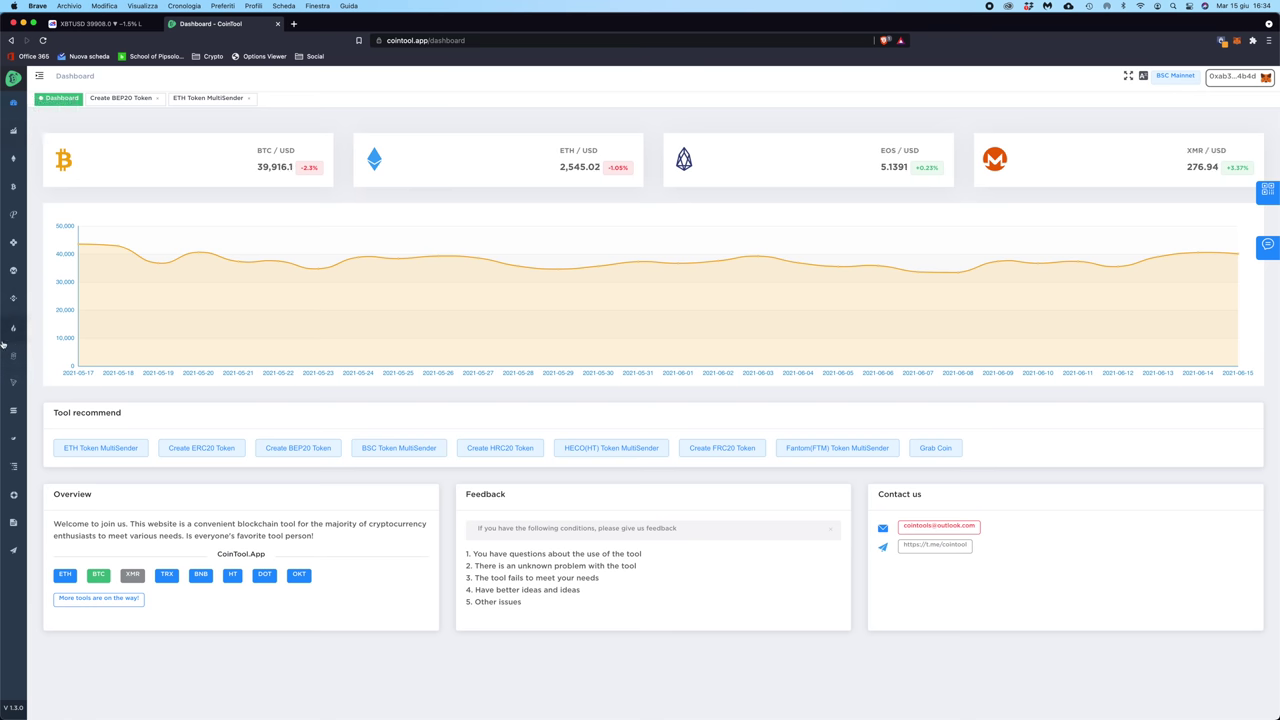
Step: Open the Create BEP20 Token tool from CoinTool's BNB section
{"action": "left_click", "coordinate": [39, 77]}
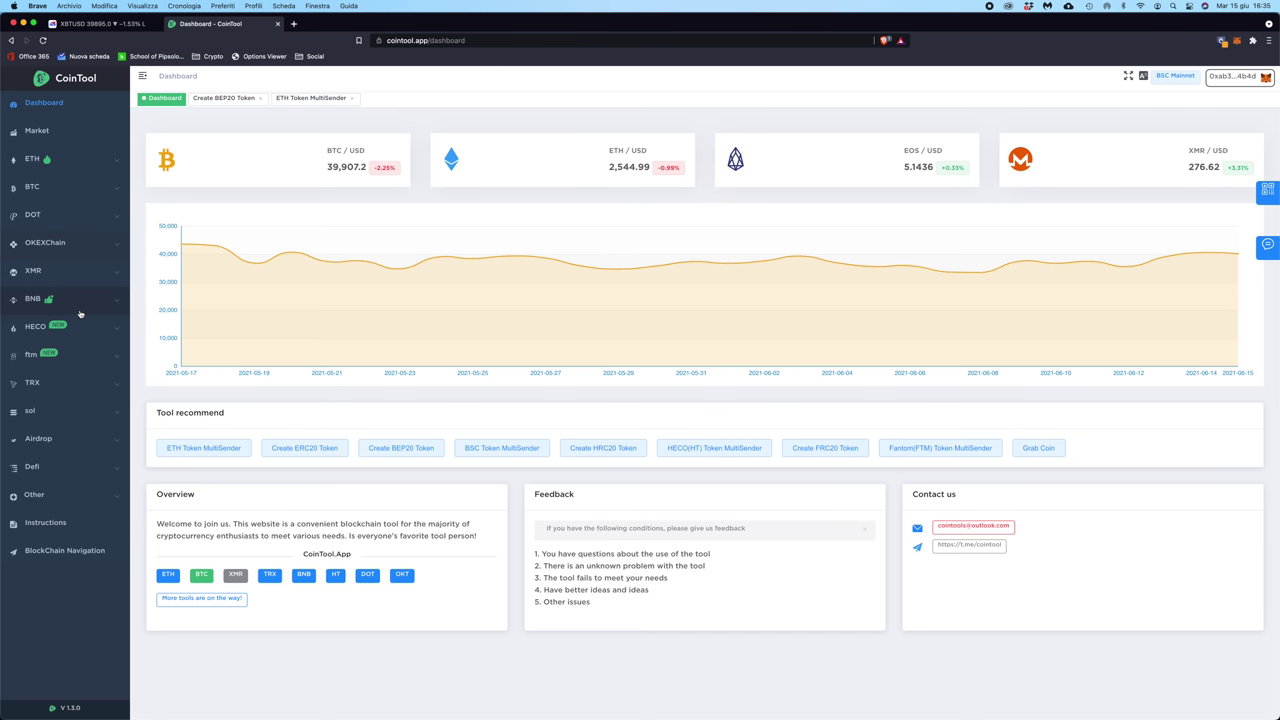
{"action": "left_click", "coordinate": [115, 302]}
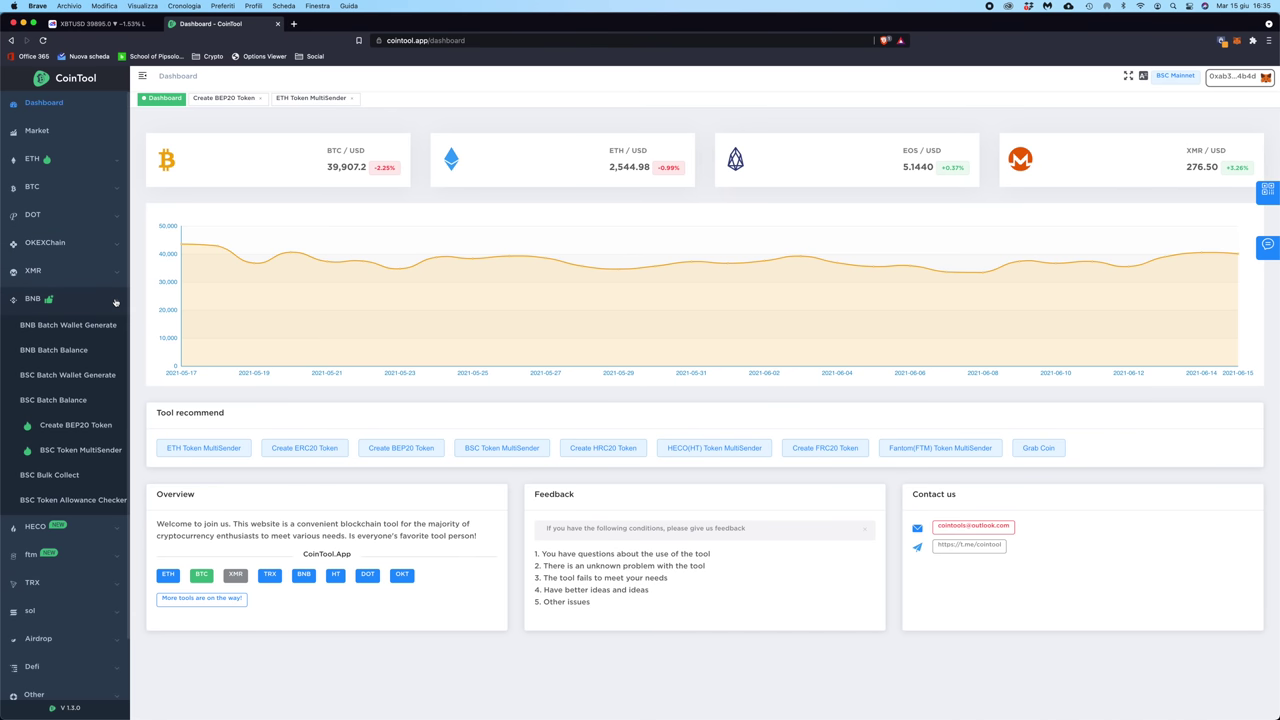
{"action": "left_click", "coordinate": [87, 428]}
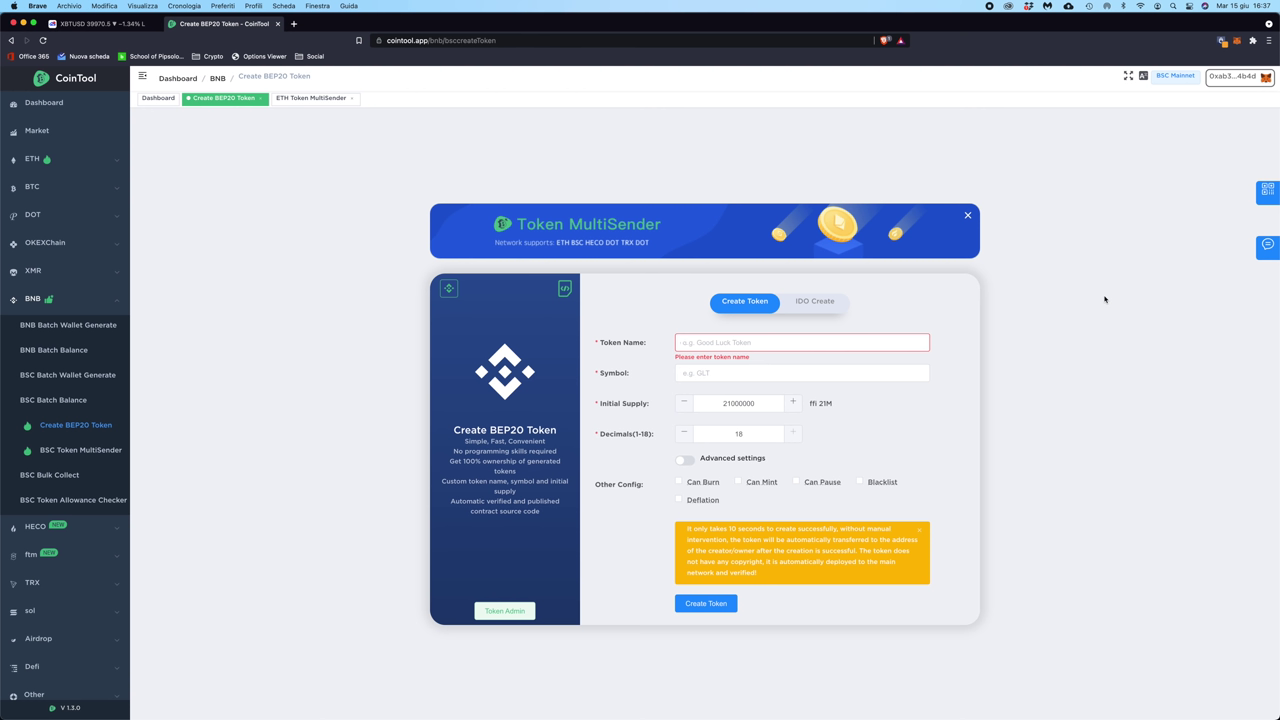
Step: Name the token SafeLabrador and give it the symbol SAFELAB
{"action": "type", "text": "SafeLabrador"}
{"action": "left_click", "coordinate": [710, 374]}
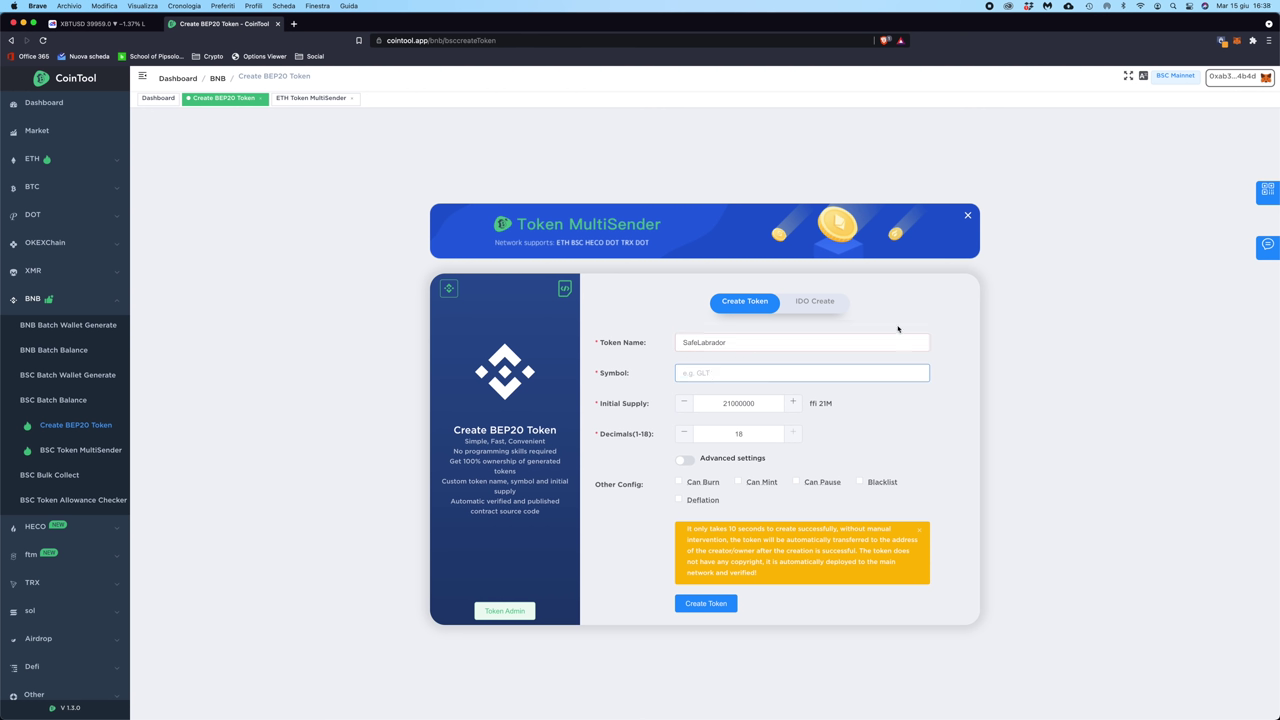
{"action": "type", "text": "SAFELAB"}
Step: Set the token's initial supply to 6.9e+29, entered as 69 followed by zeros
{"action": "left_click", "coordinate": [756, 403]}
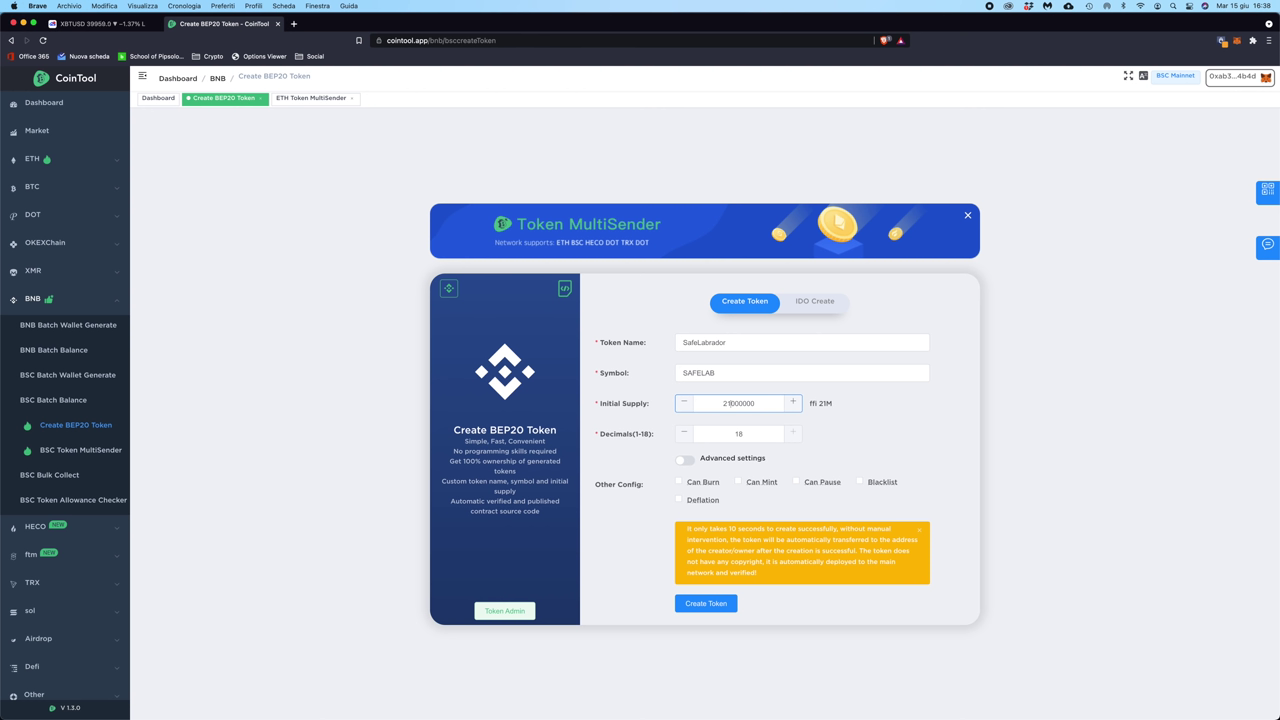
{"action": "key", "text": "BackSpace"}
{"action": "key", "text": "BackSpace"}
{"action": "type", "text": "69"}
{"action": "left_click", "coordinate": [752, 403]}
{"action": "type", "text": "000000000000000000000"}
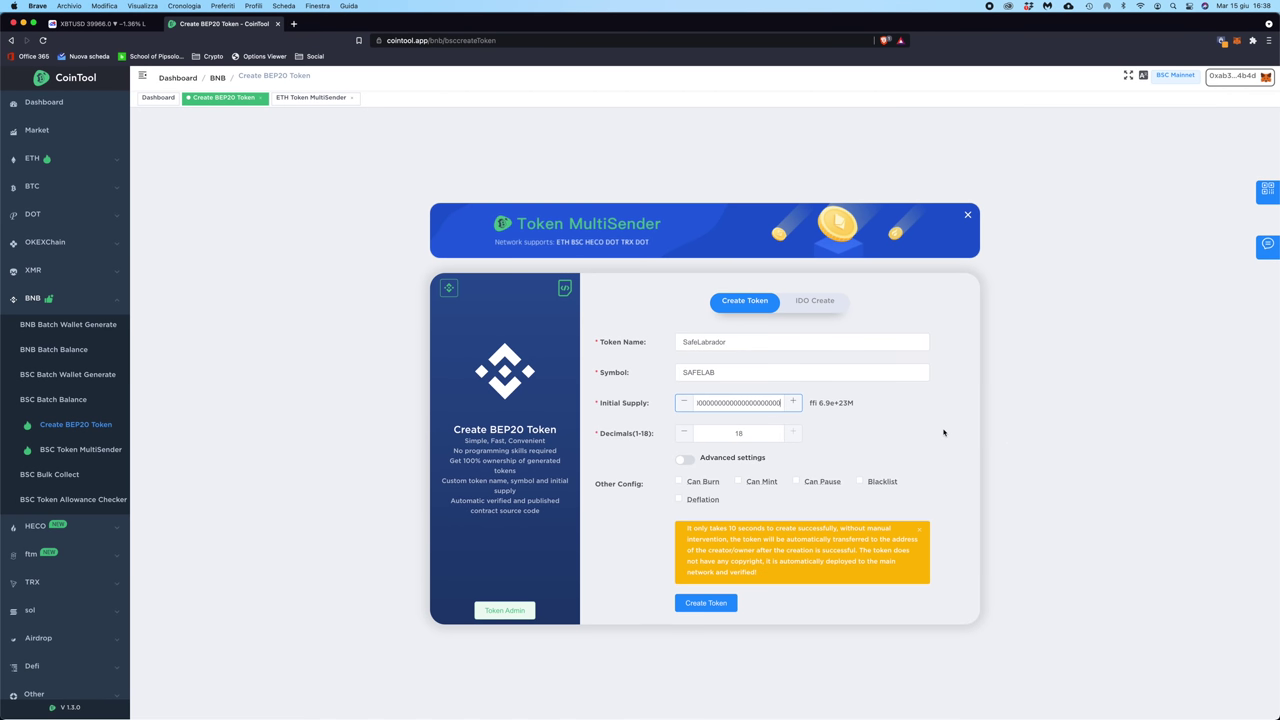
Step: Turn on the advanced settings, check the owner address, and enable the Can Burn option
{"action": "left_click", "coordinate": [681, 462]}
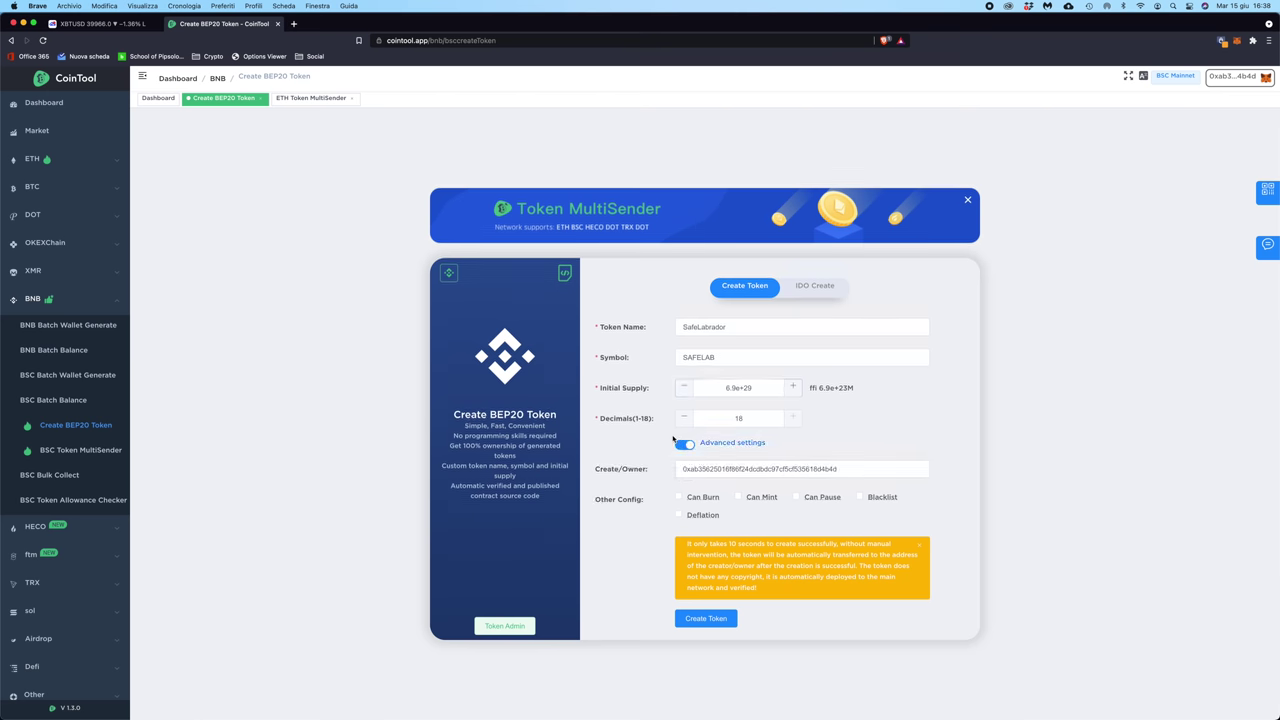
{"action": "left_click_drag", "start_coordinate": [680, 468], "coordinate": [869, 467]}
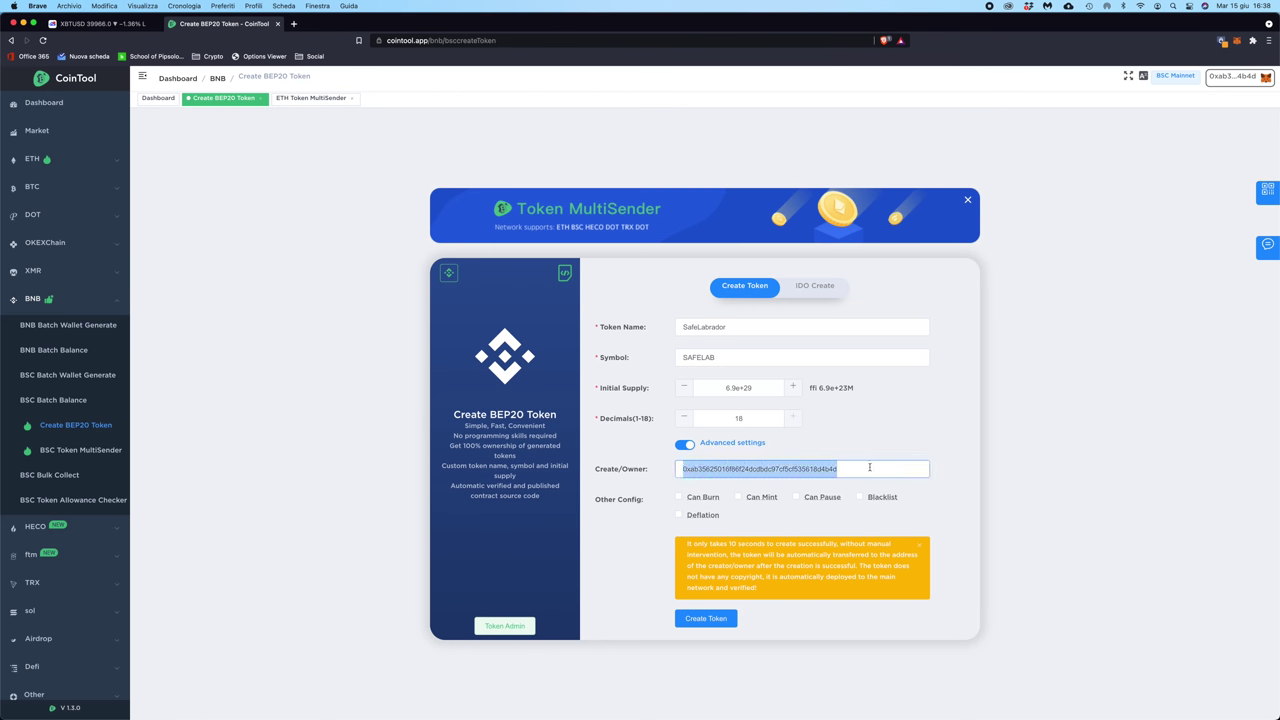
{"action": "left_click", "coordinate": [855, 449]}
{"action": "left_click", "coordinate": [746, 462]}
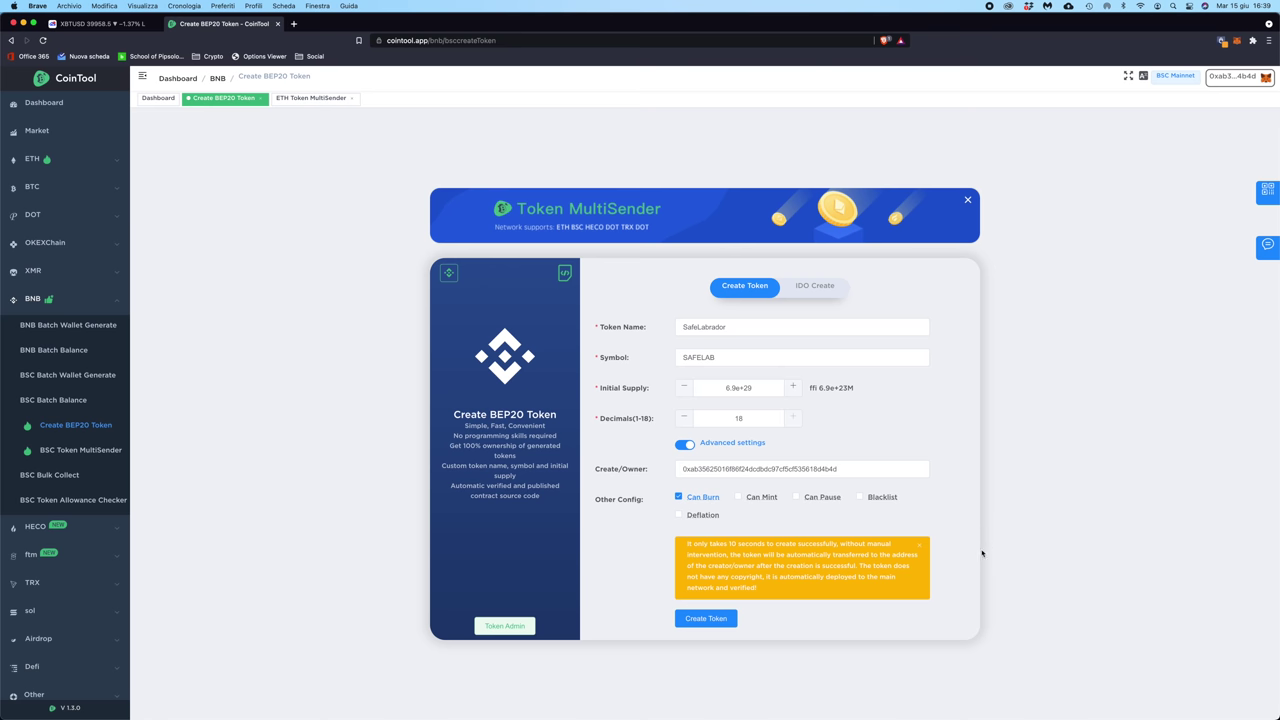
Step: Enable Deflation with a 7% transaction fee and a 2% burn fee
{"action": "left_click", "coordinate": [679, 516]}
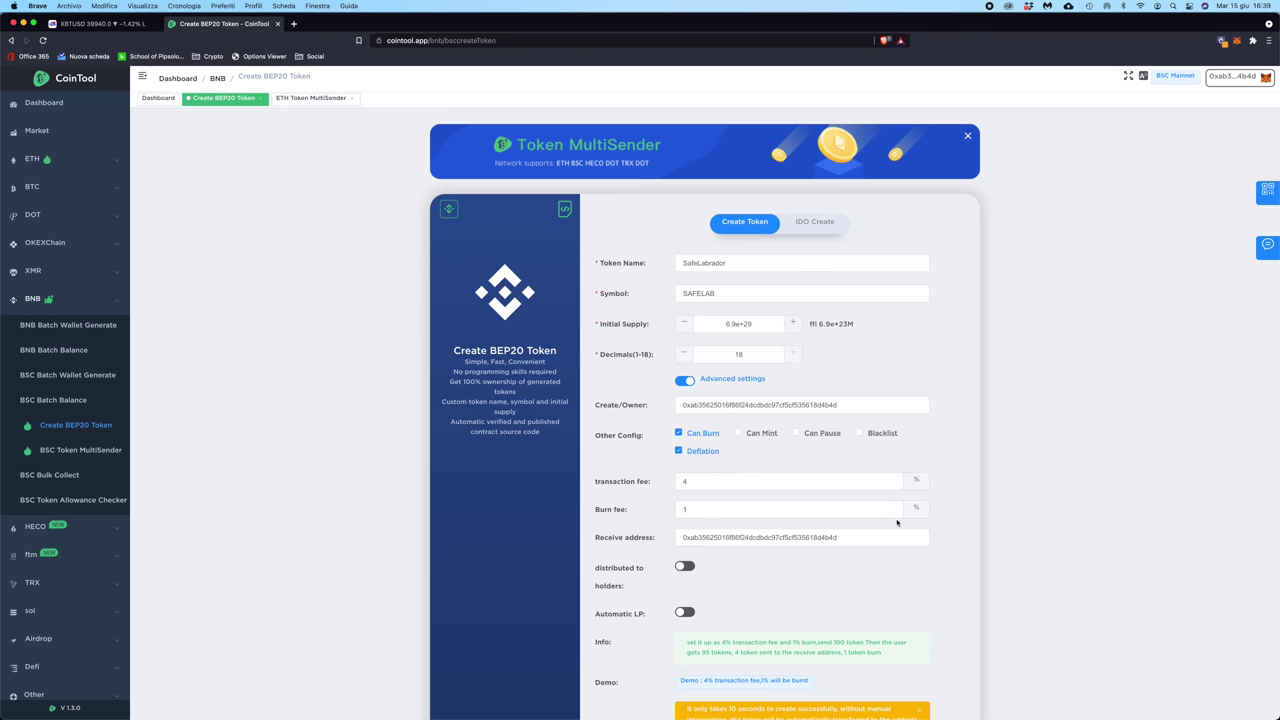
{"action": "scroll", "coordinate": [727, 488], "scroll_direction": "down", "scroll_amount": 2}
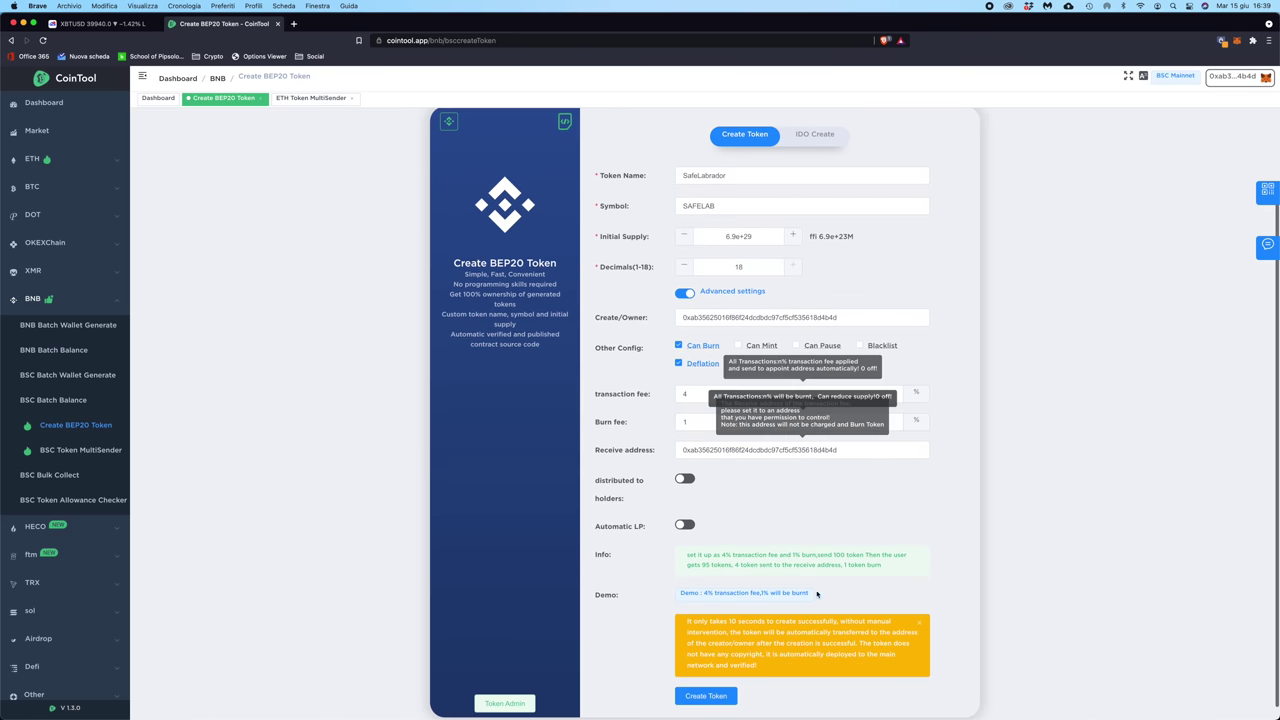
{"action": "scroll", "coordinate": [1118, 516], "scroll_direction": "up", "scroll_amount": 1}
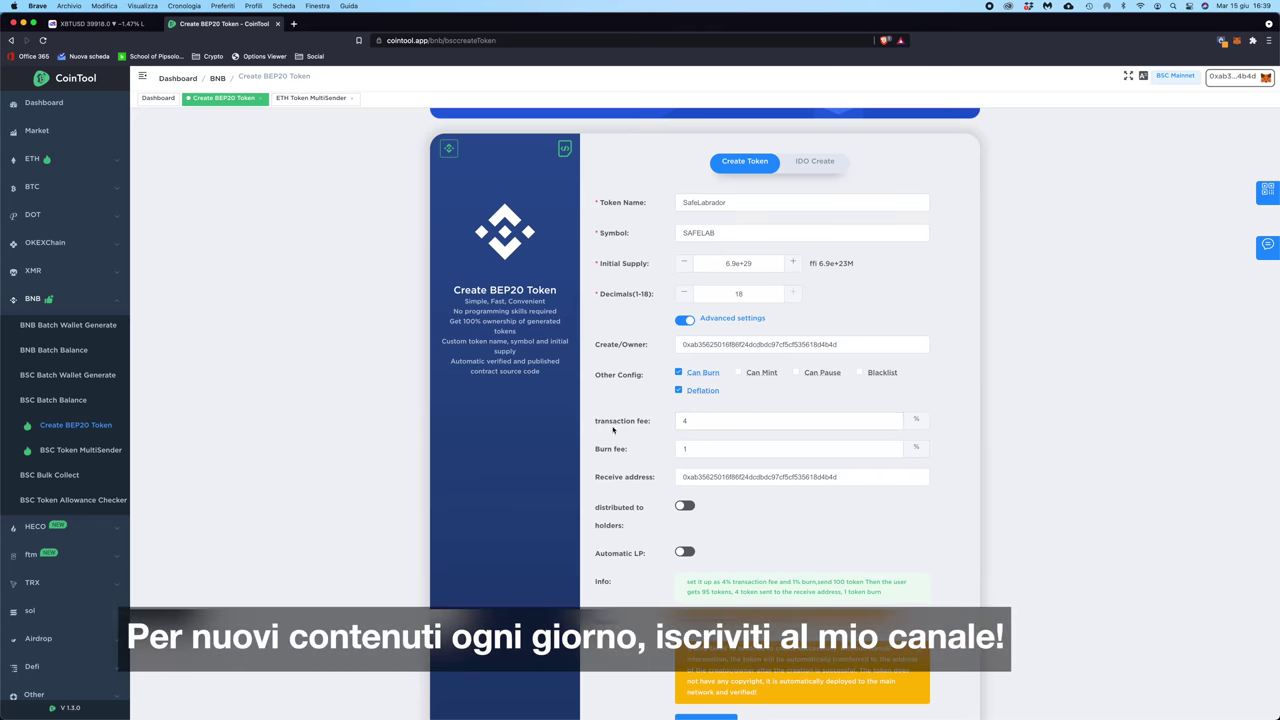
{"action": "mouse_move", "coordinate": [703, 419]}
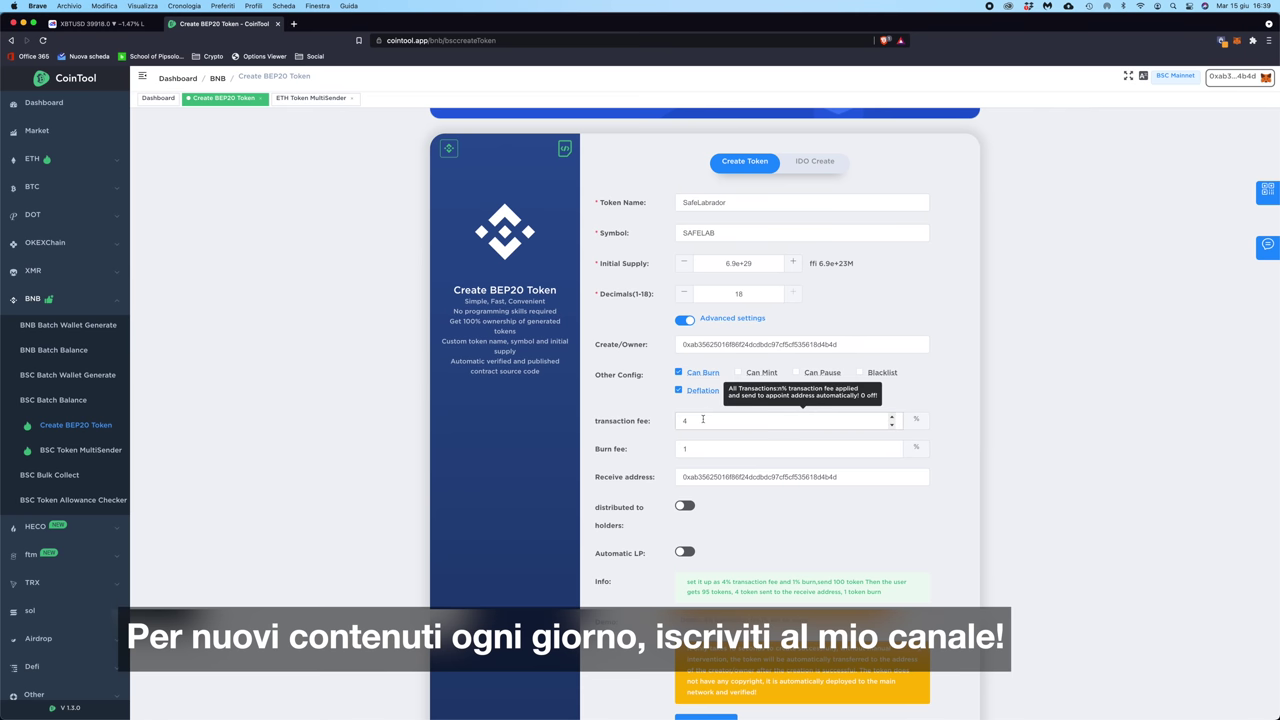
{"action": "left_click_drag", "start_coordinate": [703, 419], "coordinate": [620, 421]}
{"action": "type", "text": "7"}
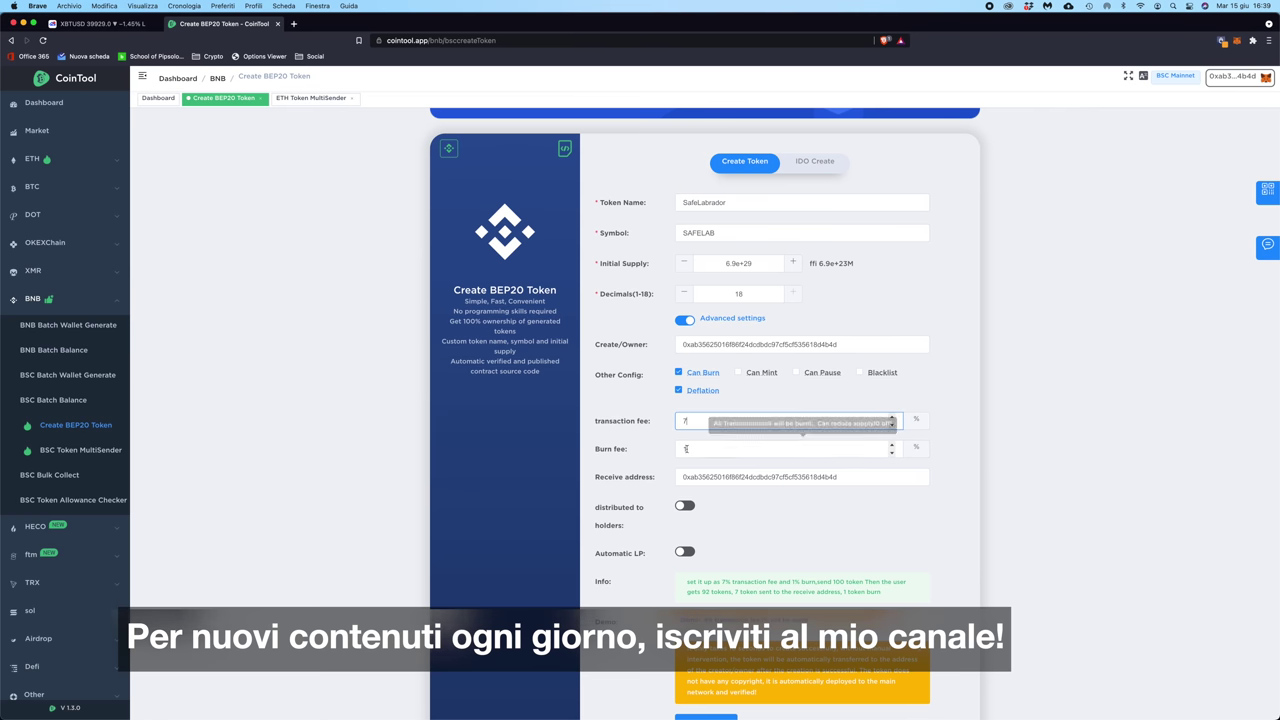
{"action": "left_click_drag", "start_coordinate": [700, 449], "coordinate": [657, 449]}
{"action": "type", "text": "2"}
{"action": "left_click", "coordinate": [970, 462]}
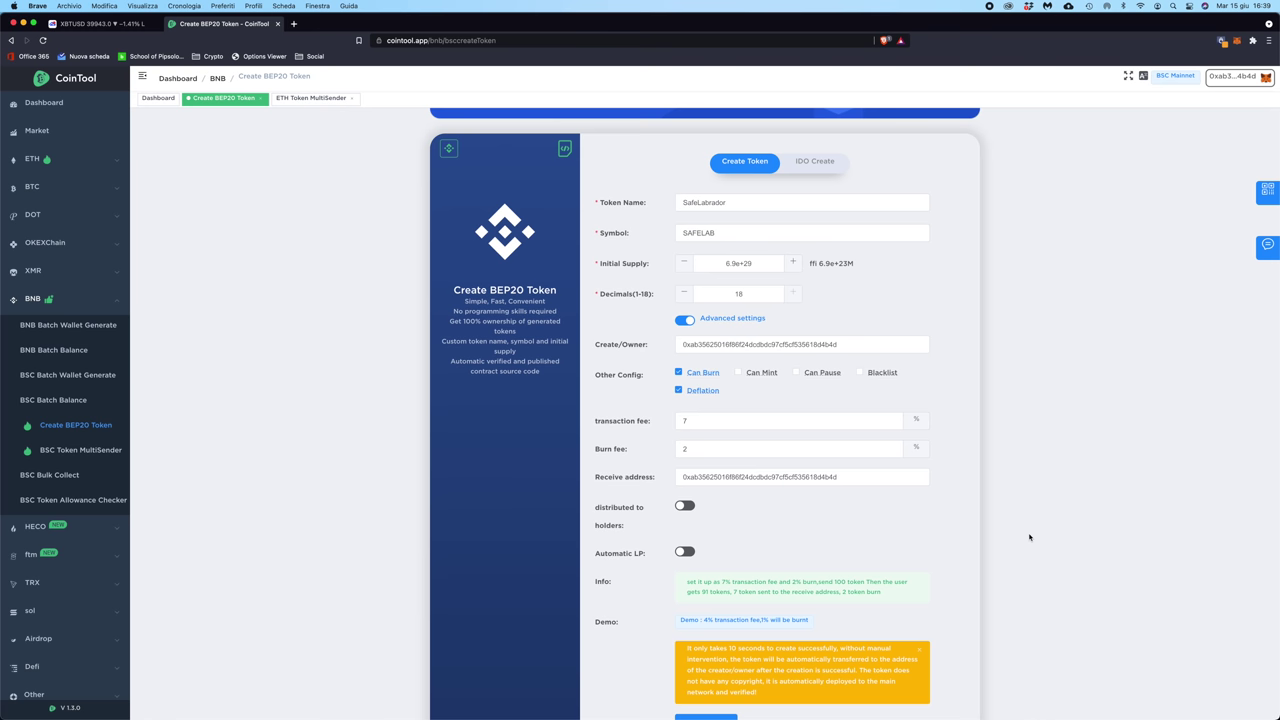
Step: Enable distribution to holders and set its share to 7%
{"action": "left_click", "coordinate": [684, 507]}
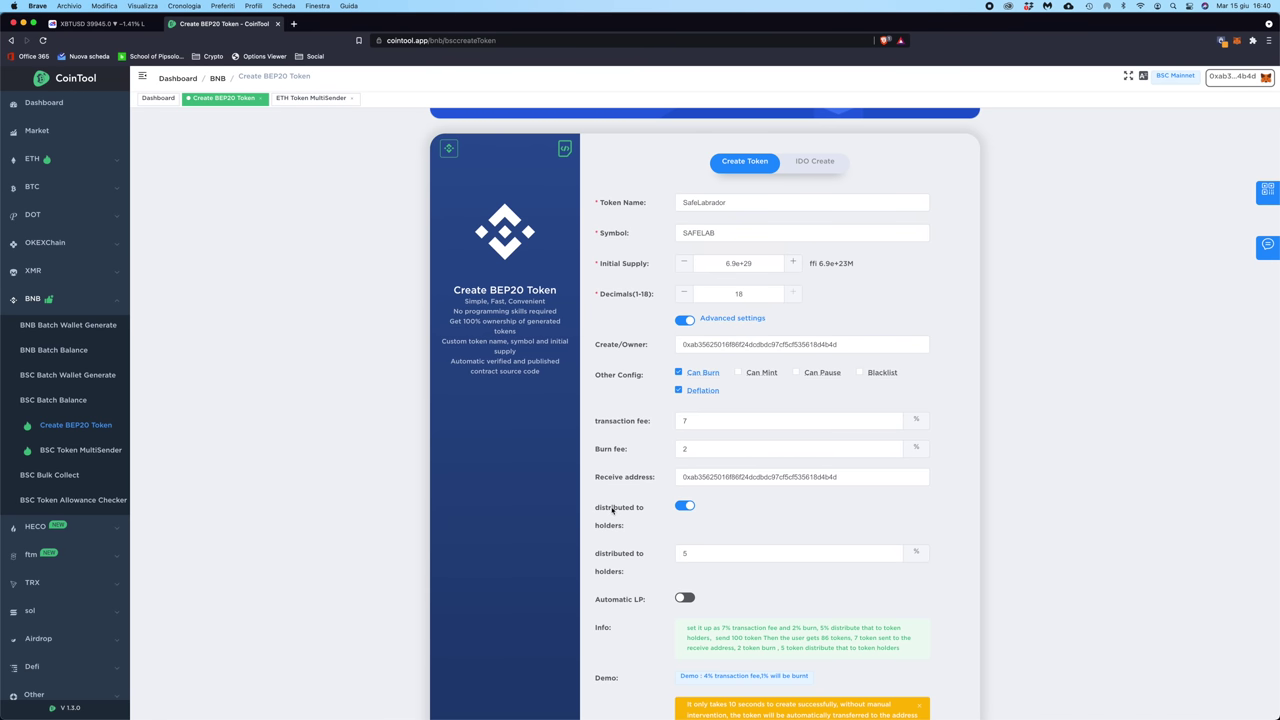
{"action": "scroll", "coordinate": [612, 511], "scroll_direction": "down", "scroll_amount": 1}
{"action": "scroll", "coordinate": [647, 471], "scroll_direction": "down", "scroll_amount": 2}
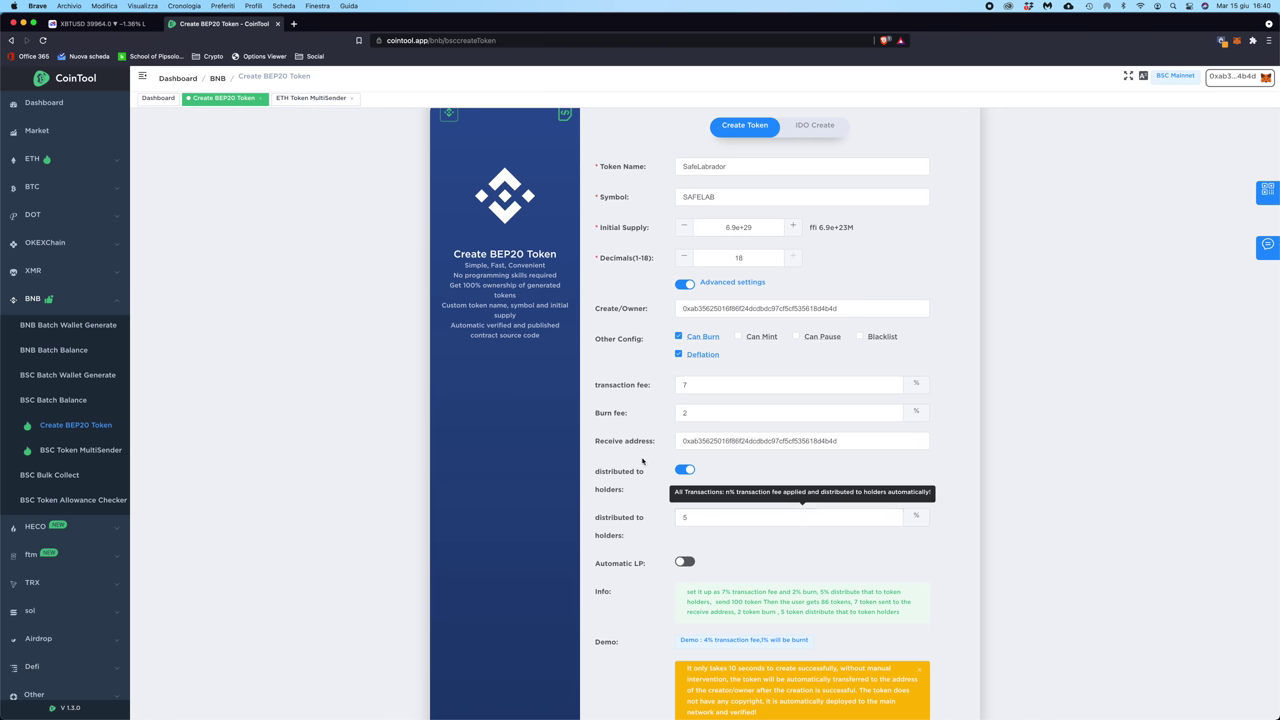
{"action": "left_click", "coordinate": [770, 517]}
{"action": "key", "text": "BackSpace"}
{"action": "type", "text": "7"}
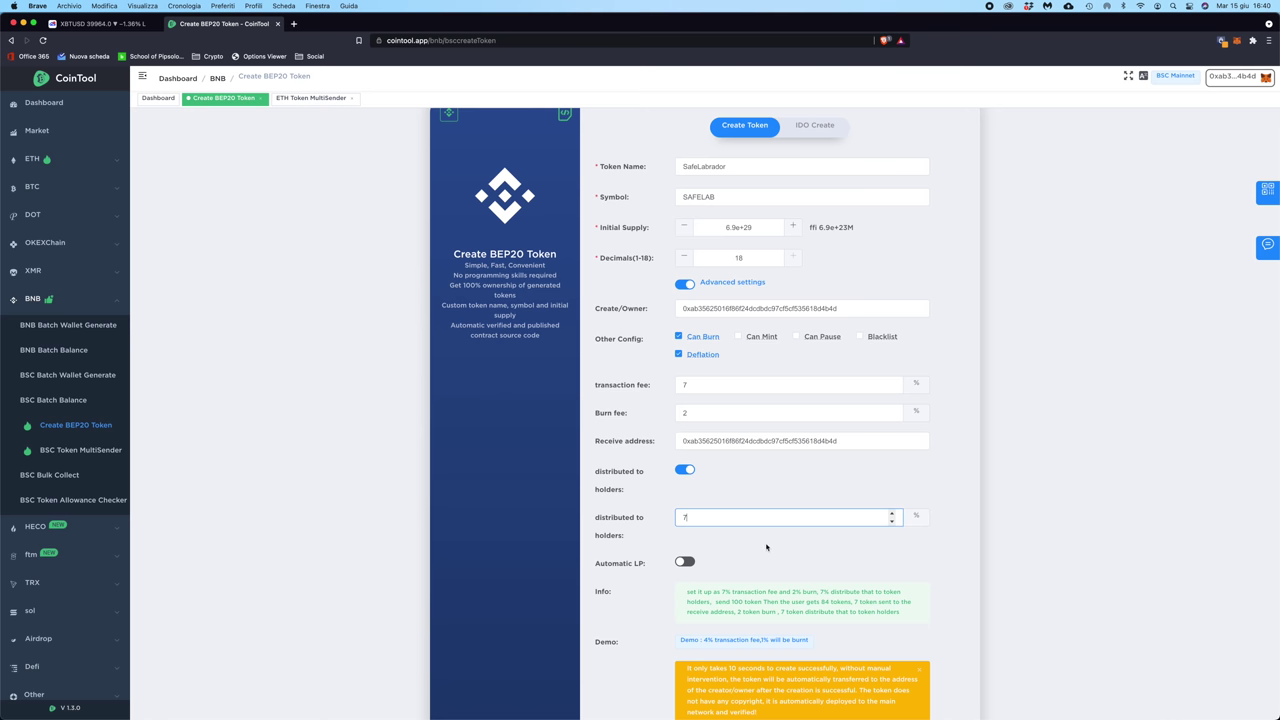
{"action": "left_click", "coordinate": [766, 547]}
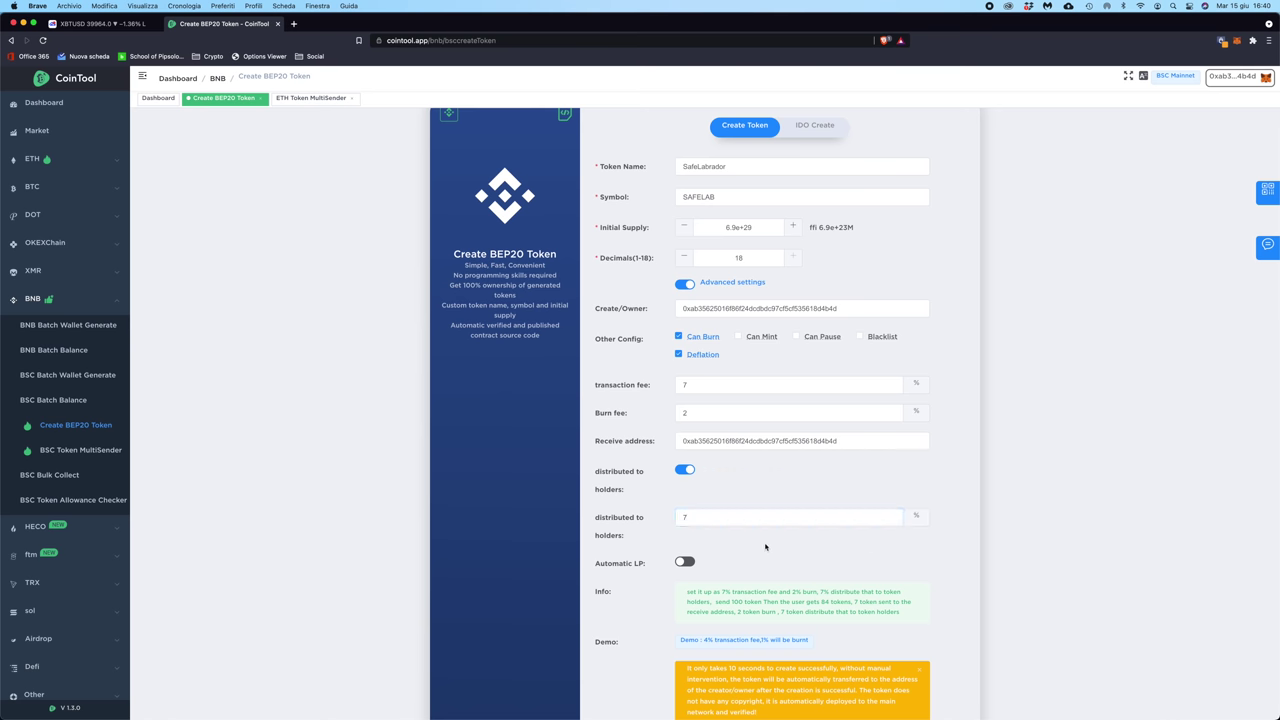
Step: Enable Automatic LP and choose (BSC)PancakeswapV2 as the LP swap
{"action": "scroll", "coordinate": [808, 537], "scroll_direction": "down", "scroll_amount": 1}
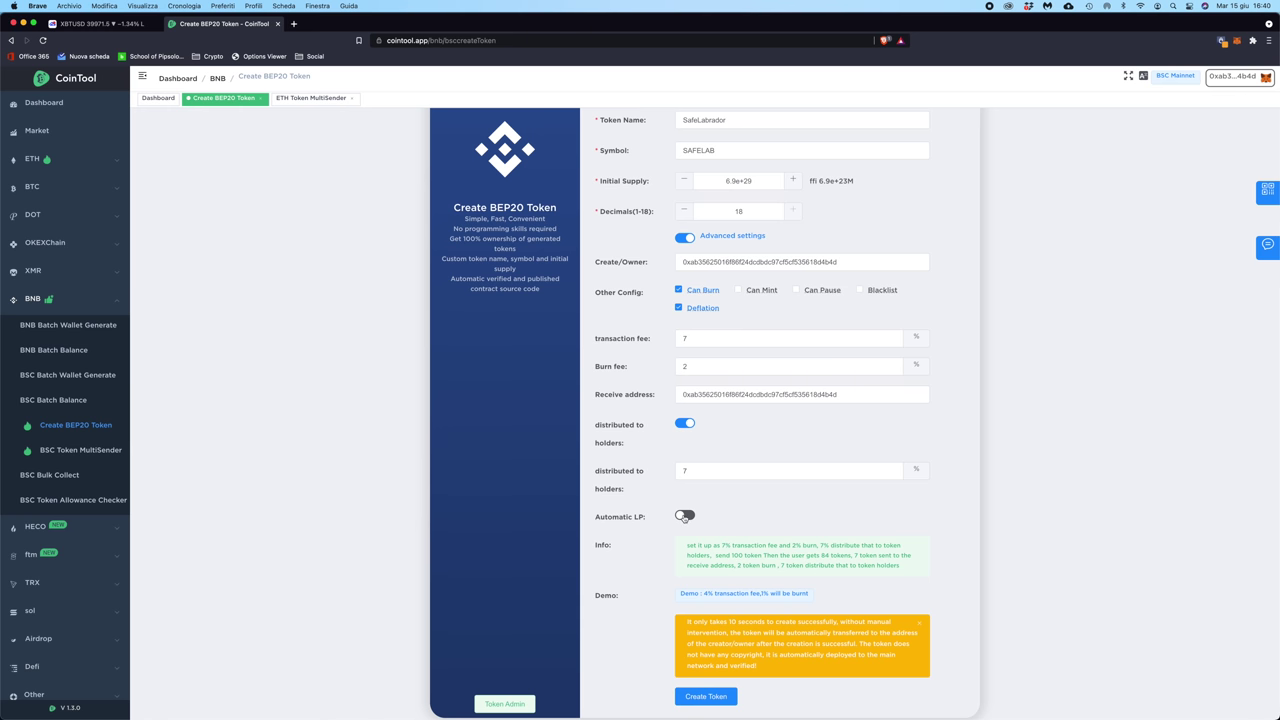
{"action": "left_click", "coordinate": [684, 517]}
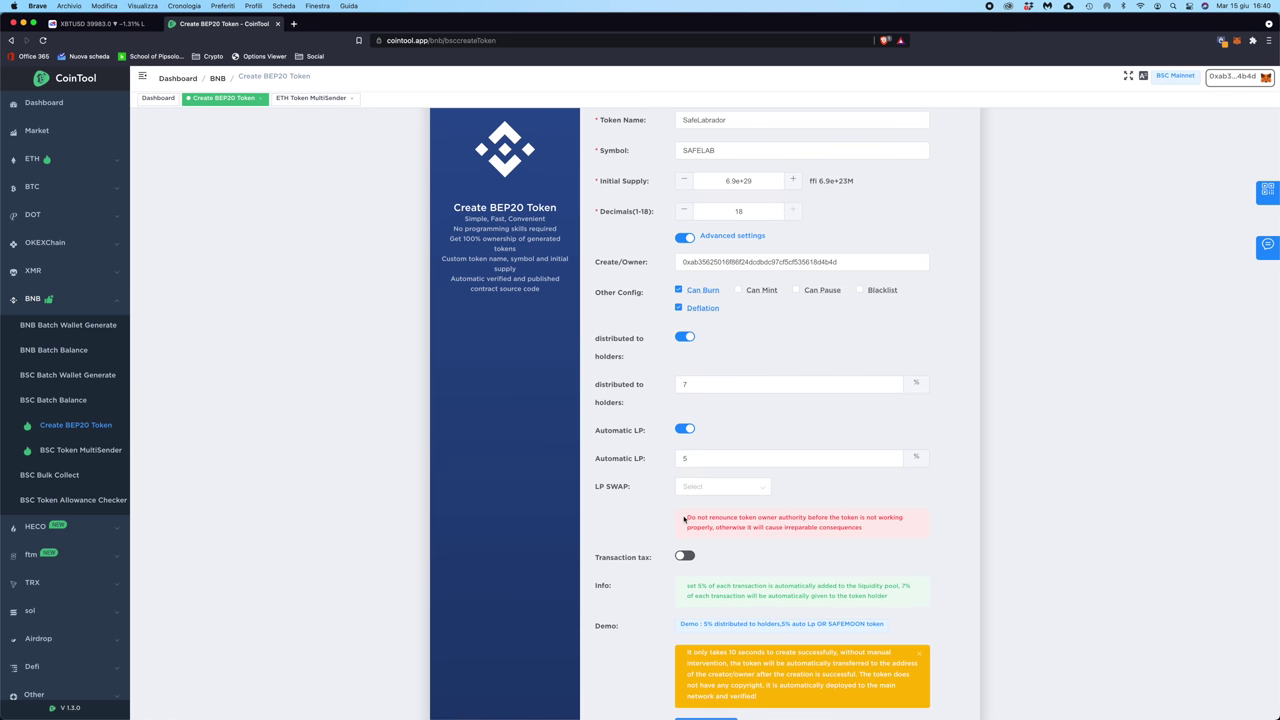
{"action": "scroll", "coordinate": [803, 517], "scroll_direction": "up", "scroll_amount": 1}
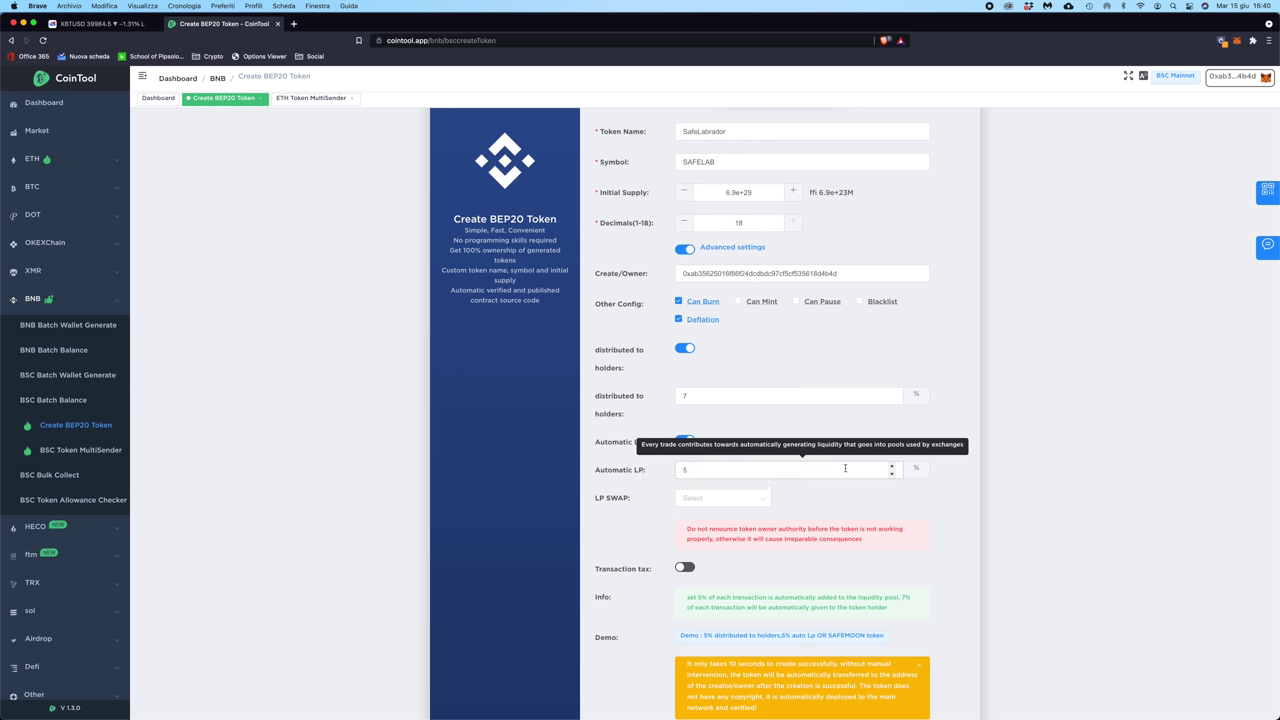
{"action": "left_click", "coordinate": [722, 500]}
{"action": "left_click", "coordinate": [725, 526]}
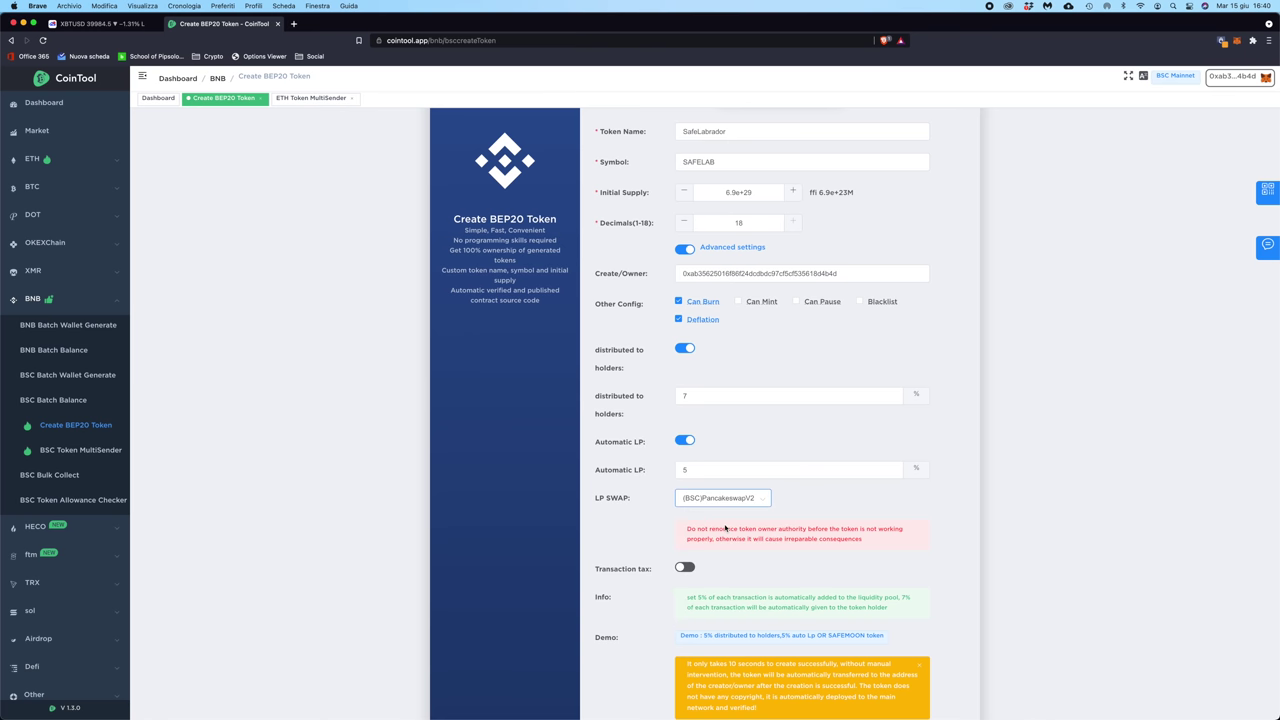
Step: Enable the transaction tax for the token, keeping the default 5% rate
{"action": "scroll", "coordinate": [875, 518], "scroll_direction": "down", "scroll_amount": 1}
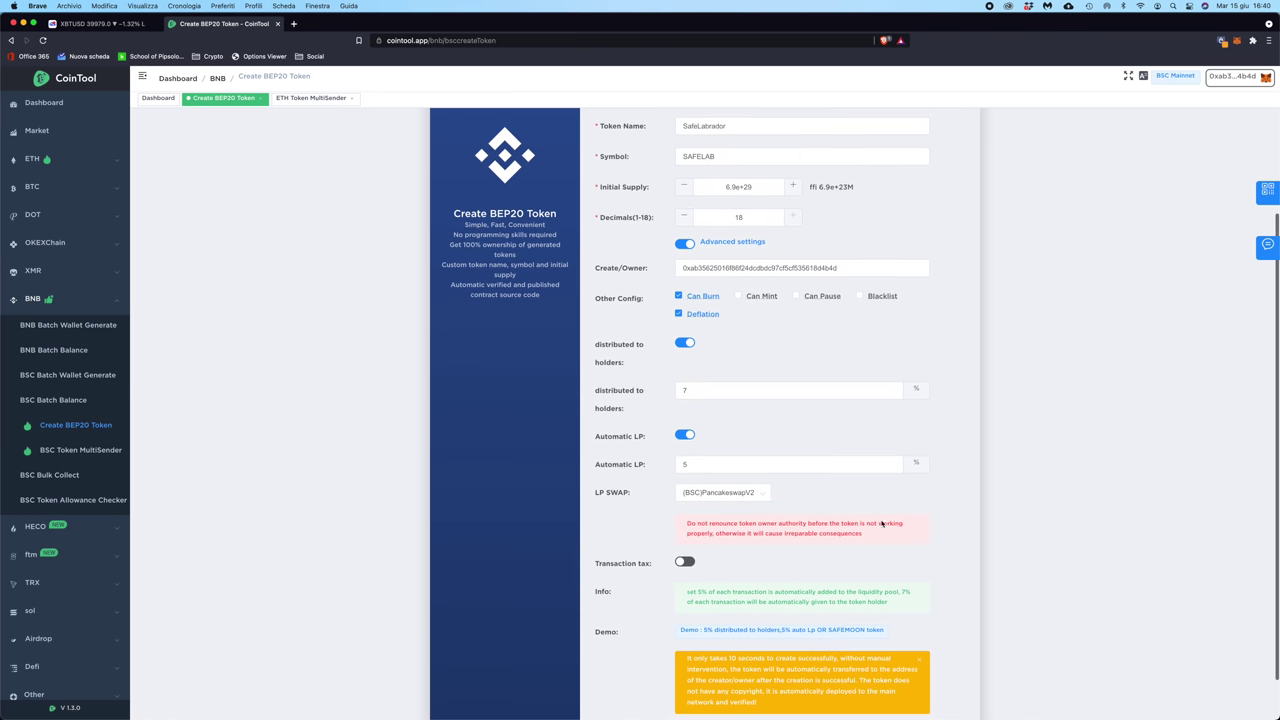
{"action": "scroll", "coordinate": [891, 537], "scroll_direction": "down", "scroll_amount": 2}
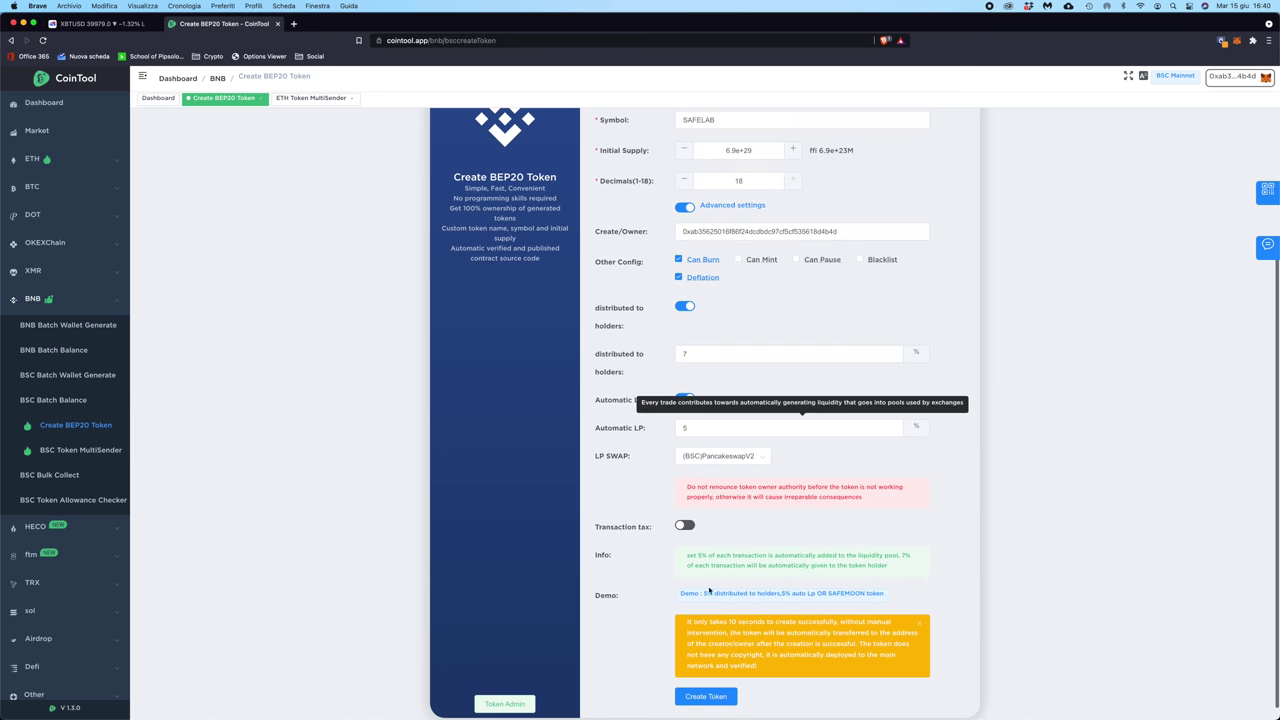
{"action": "left_click", "coordinate": [685, 526]}
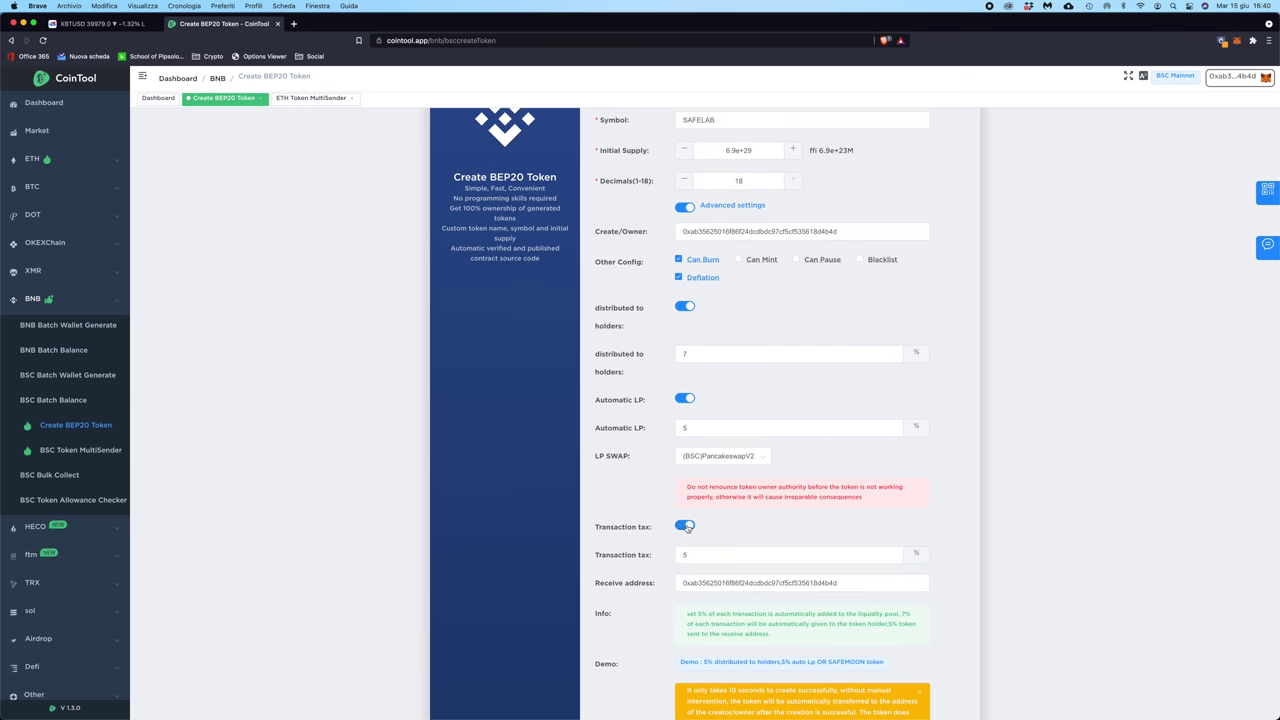
Step: Review the token's supply, holder distribution, automatic liquidity, transaction tax and receive address settings
{"action": "scroll", "coordinate": [760, 534], "scroll_direction": "down", "scroll_amount": 3}
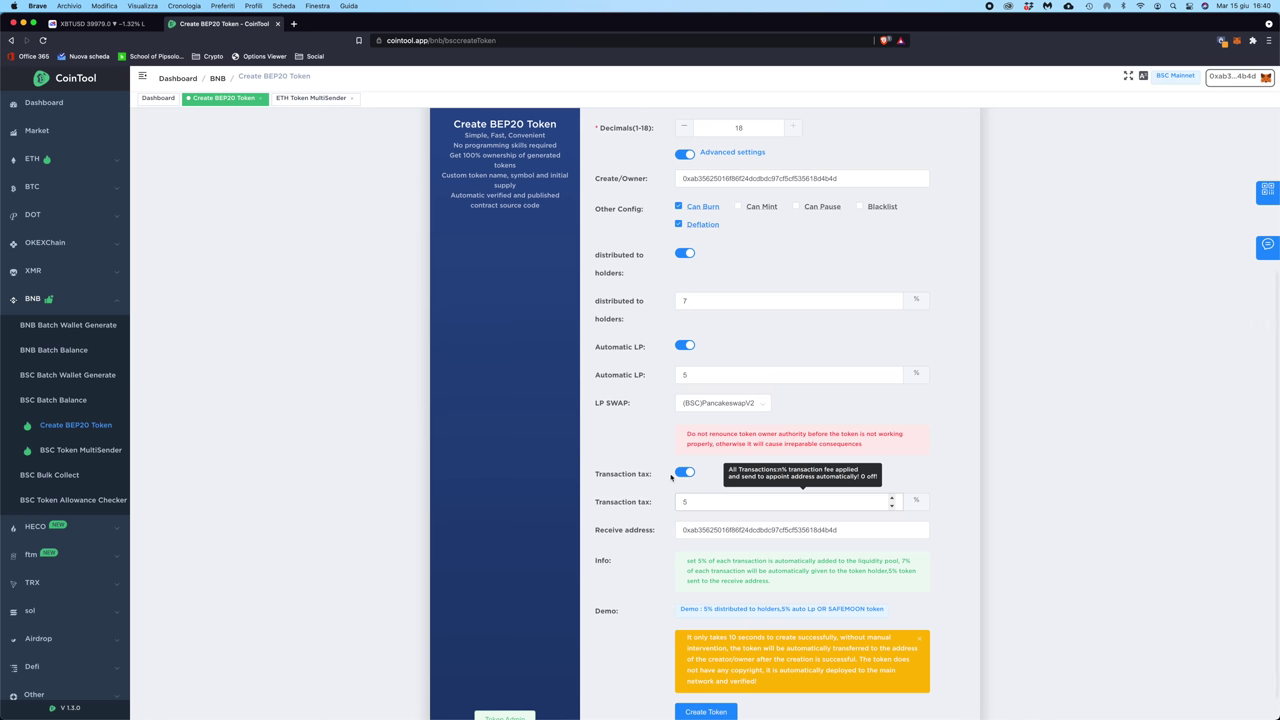
{"action": "scroll", "coordinate": [760, 222], "scroll_direction": "up", "scroll_amount": 2}
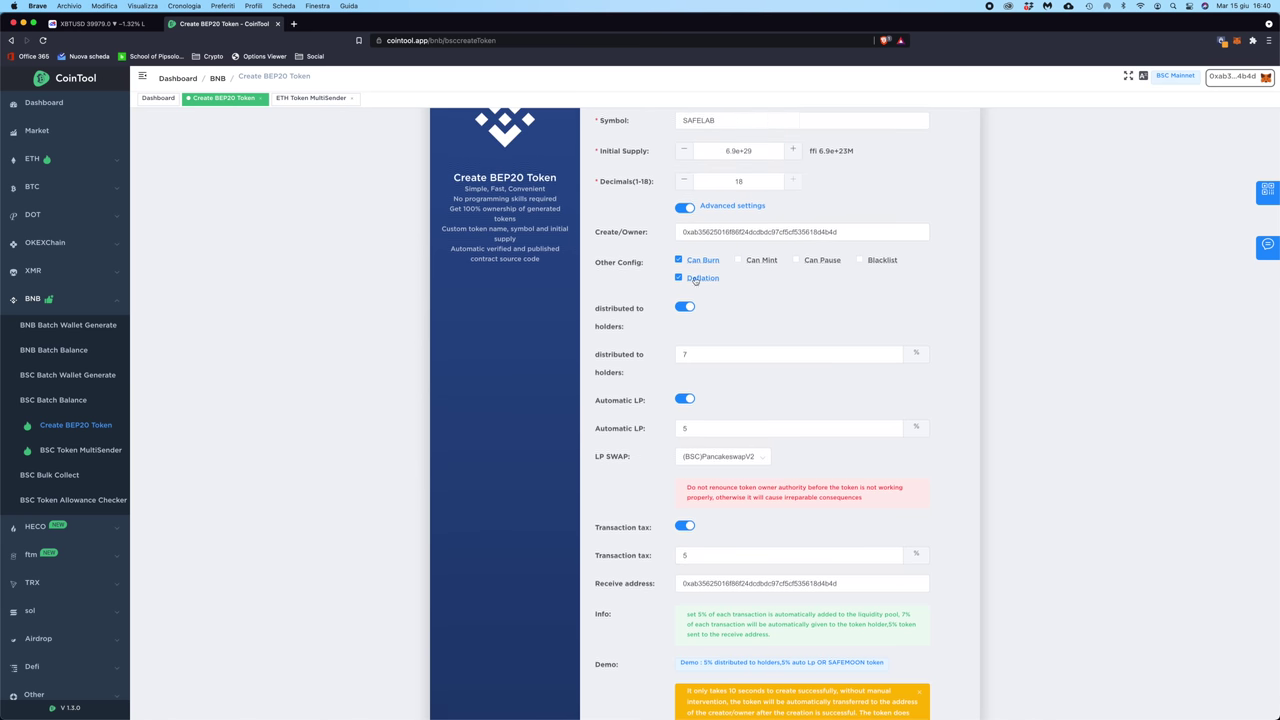
{"action": "scroll", "coordinate": [822, 597], "scroll_direction": "down", "scroll_amount": 1}
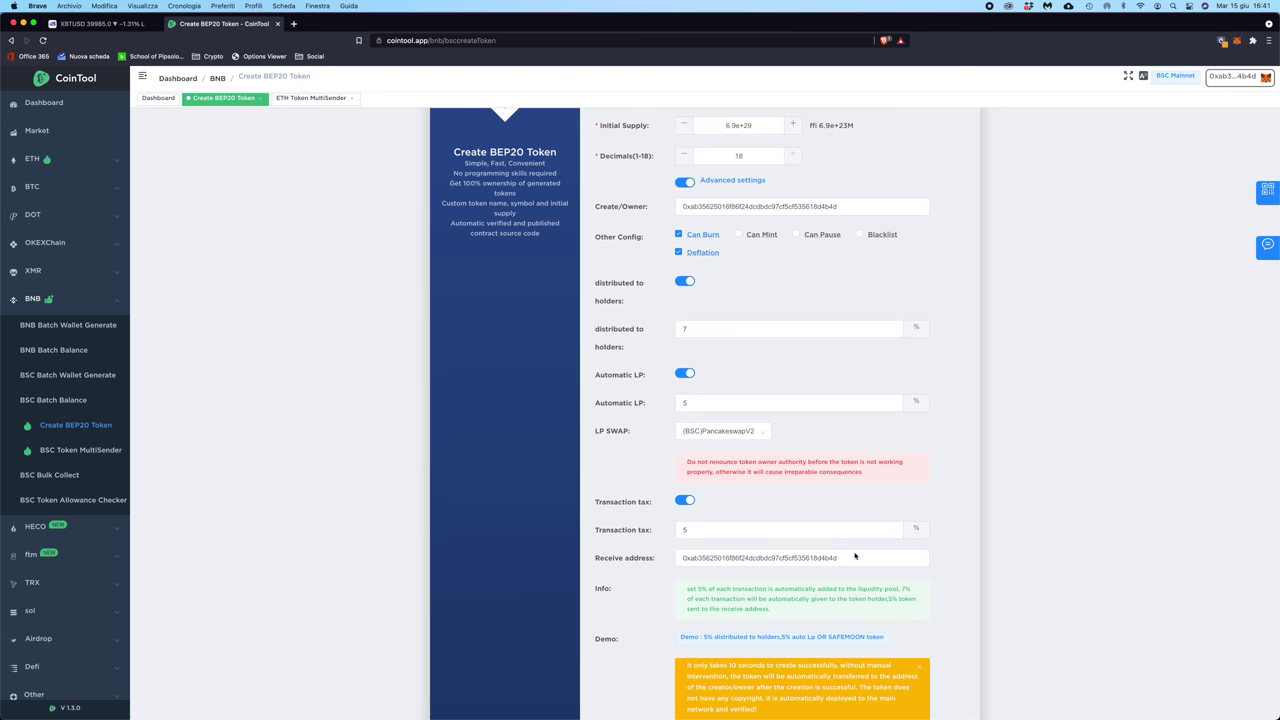
{"action": "scroll", "coordinate": [737, 612], "scroll_direction": "down", "scroll_amount": 1}
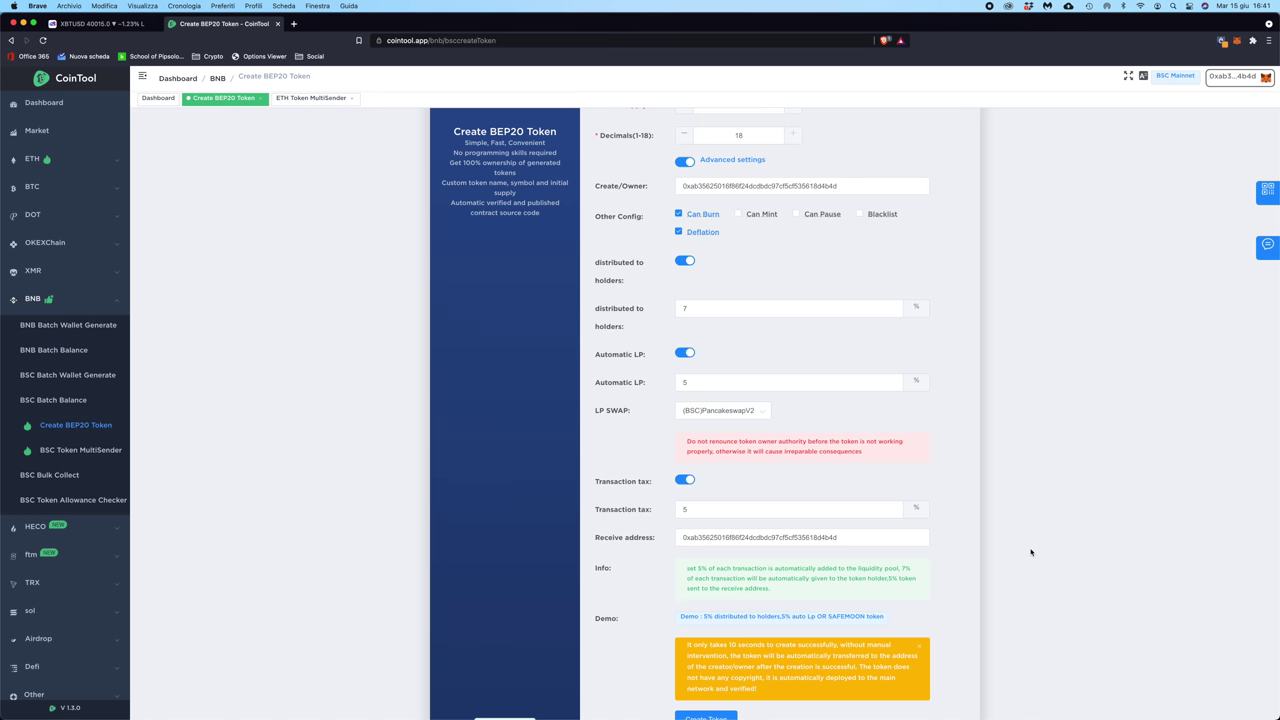
{"action": "scroll", "coordinate": [981, 544], "scroll_direction": "up", "scroll_amount": 3}
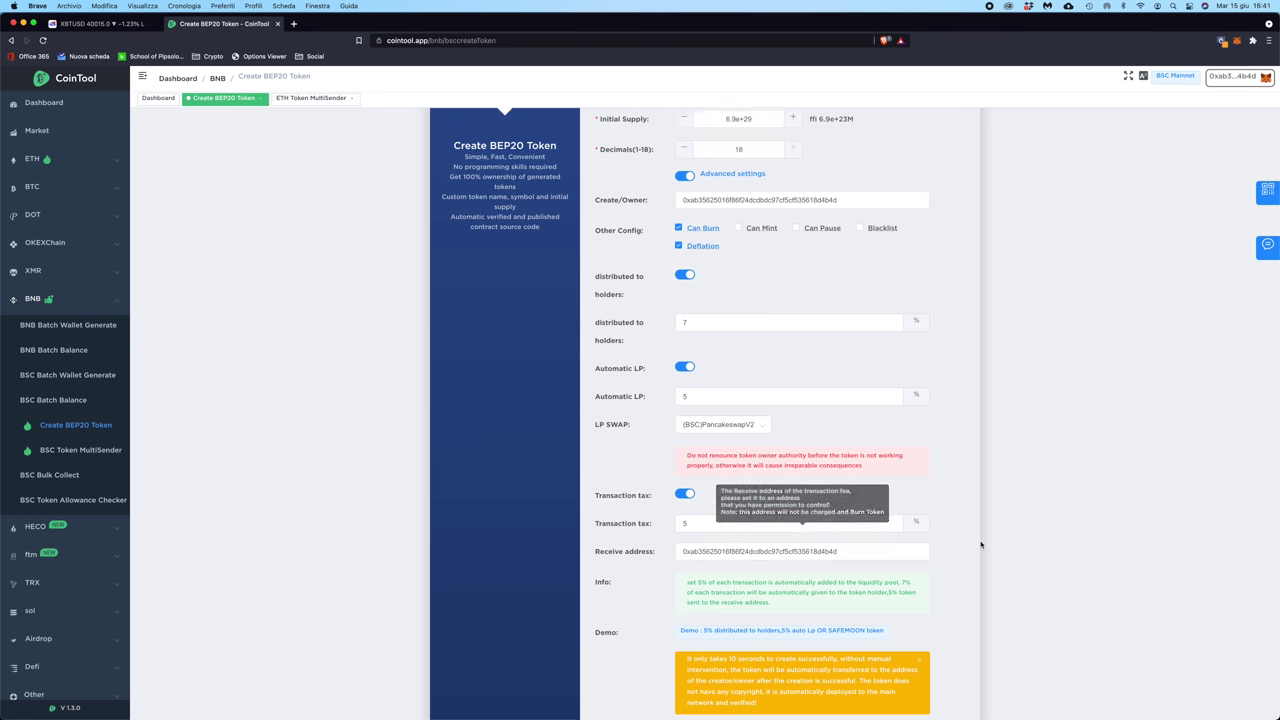
{"action": "scroll", "coordinate": [981, 544], "scroll_direction": "down", "scroll_amount": 3}
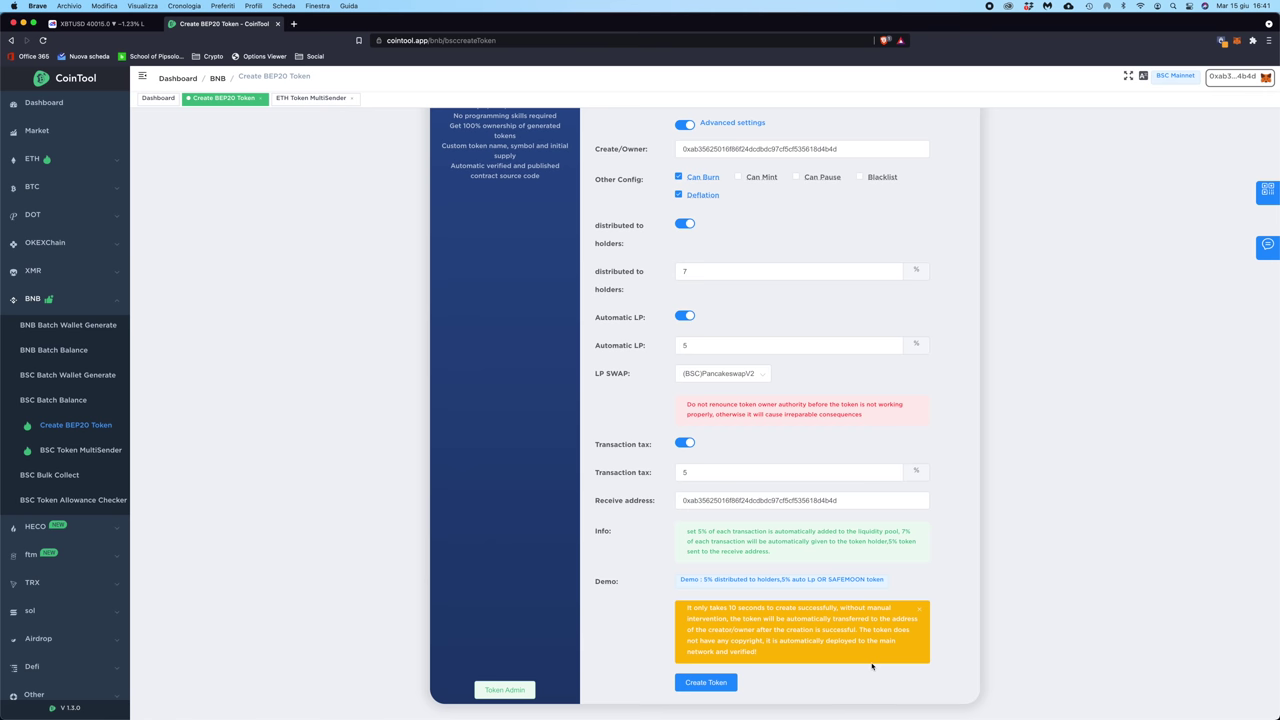
{"action": "scroll", "coordinate": [800, 450], "scroll_direction": "up", "scroll_amount": 3}
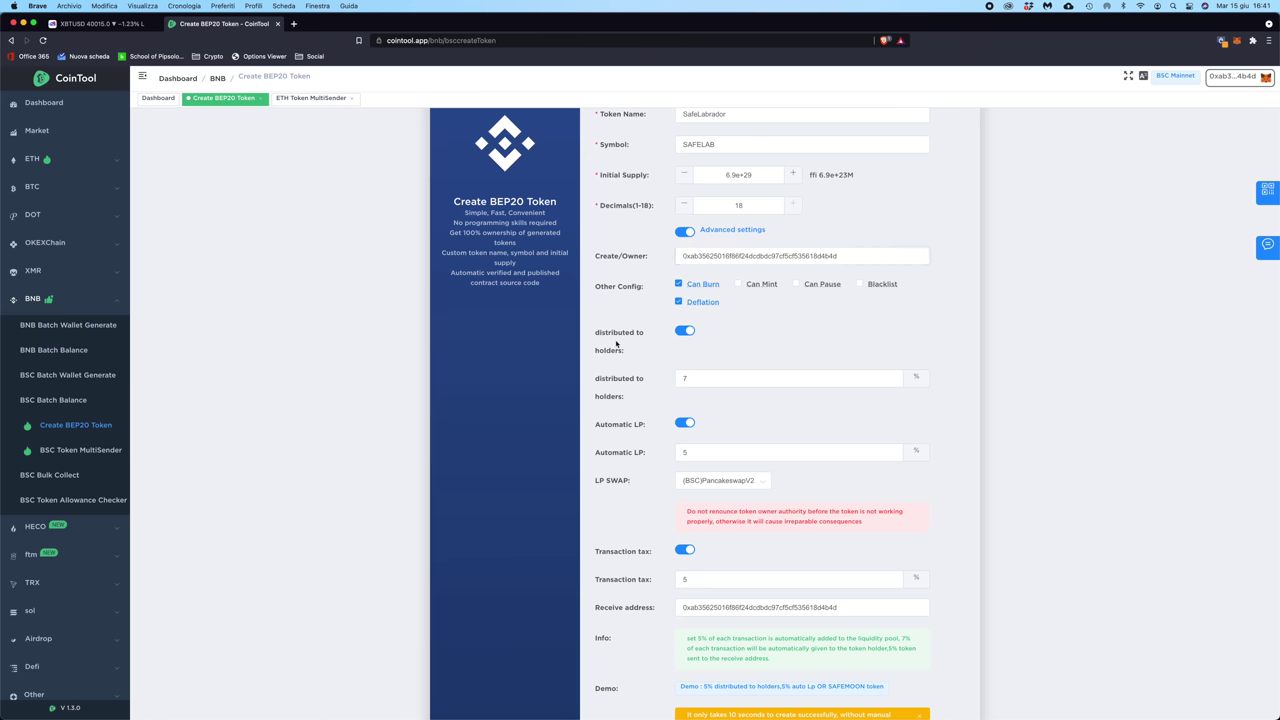
{"action": "scroll", "coordinate": [506, 552], "scroll_direction": "down", "scroll_amount": 1}
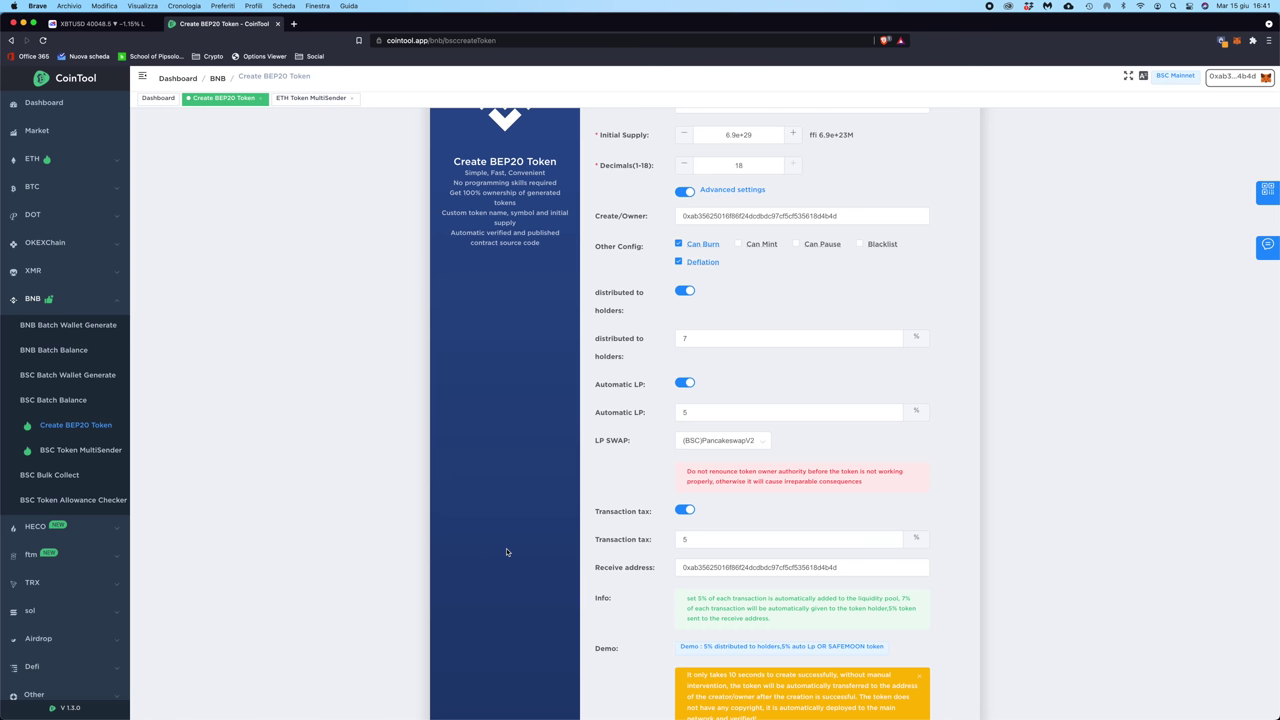
Step: Switch to the Shitlist presentation in Keynote and show the "Trucchi da Shitcoiner" slide
{"action": "key", "text": "ctrl+Up"}
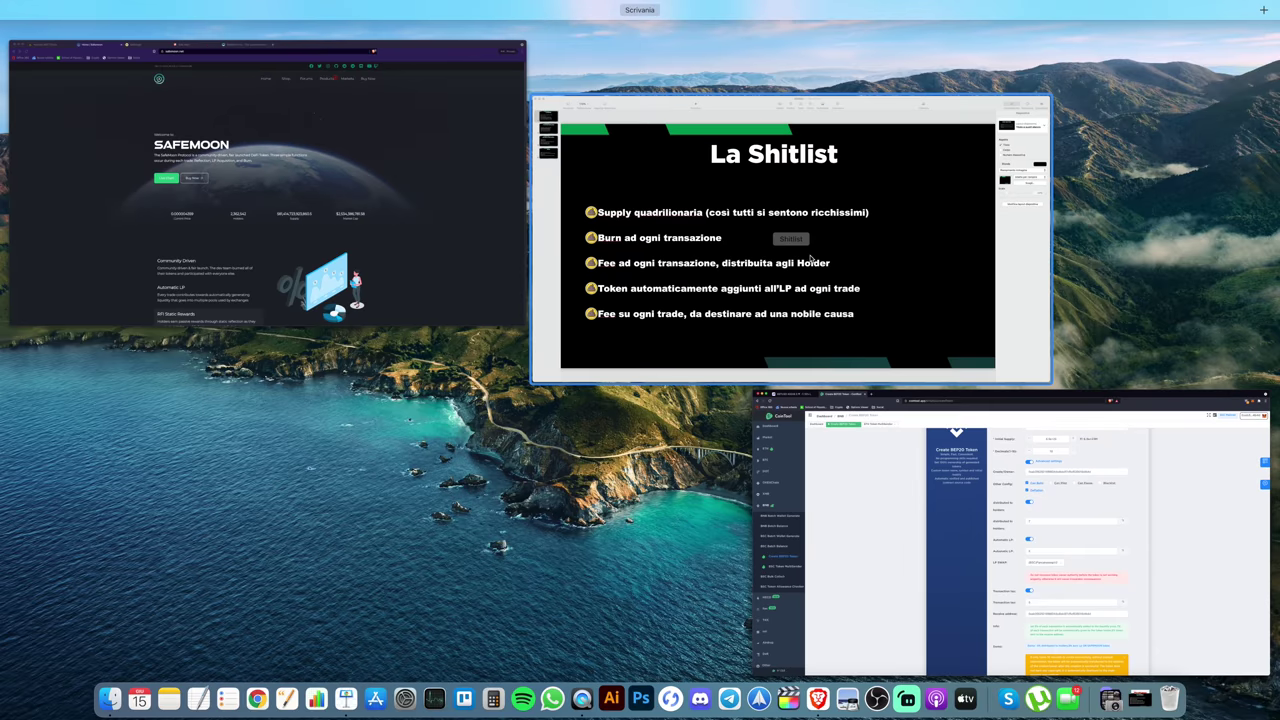
{"action": "left_click", "coordinate": [613, 257]}
{"action": "left_click", "coordinate": [31, 92]}
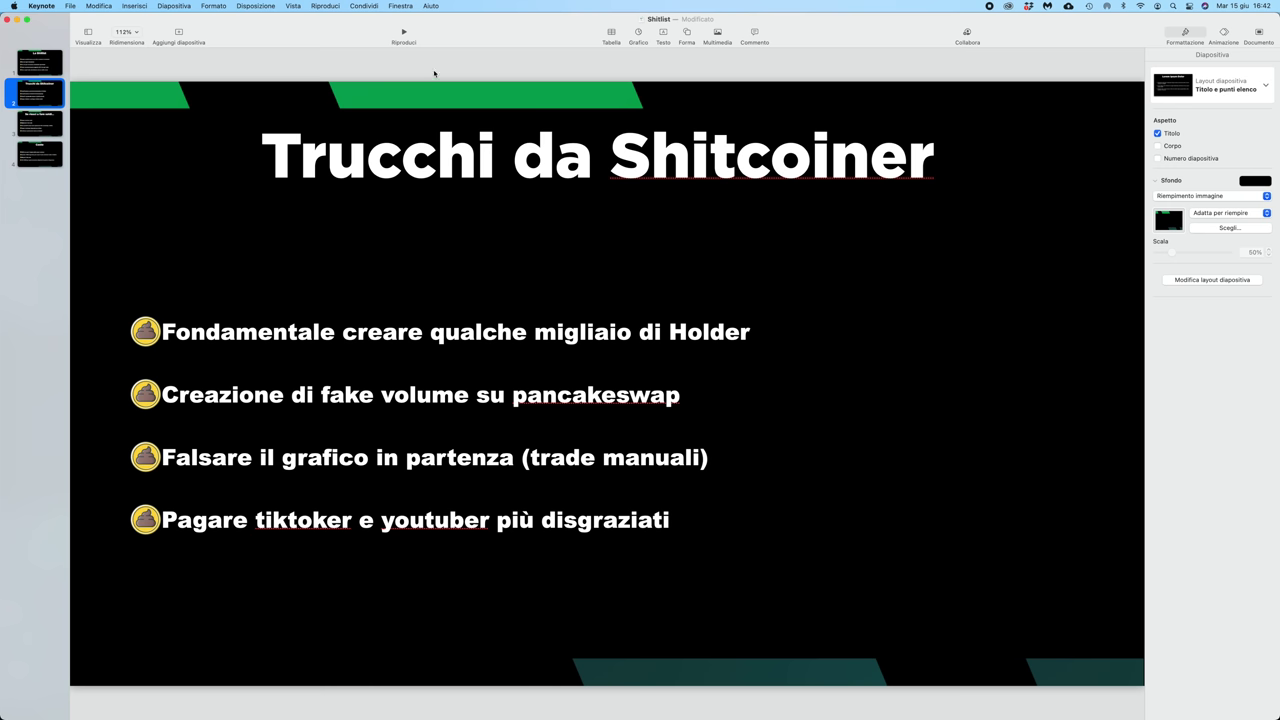
Step: Return to CoinTool in Brave and generate a batch of 100 BSC wallets
{"action": "key", "text": "ctrl+Up"}
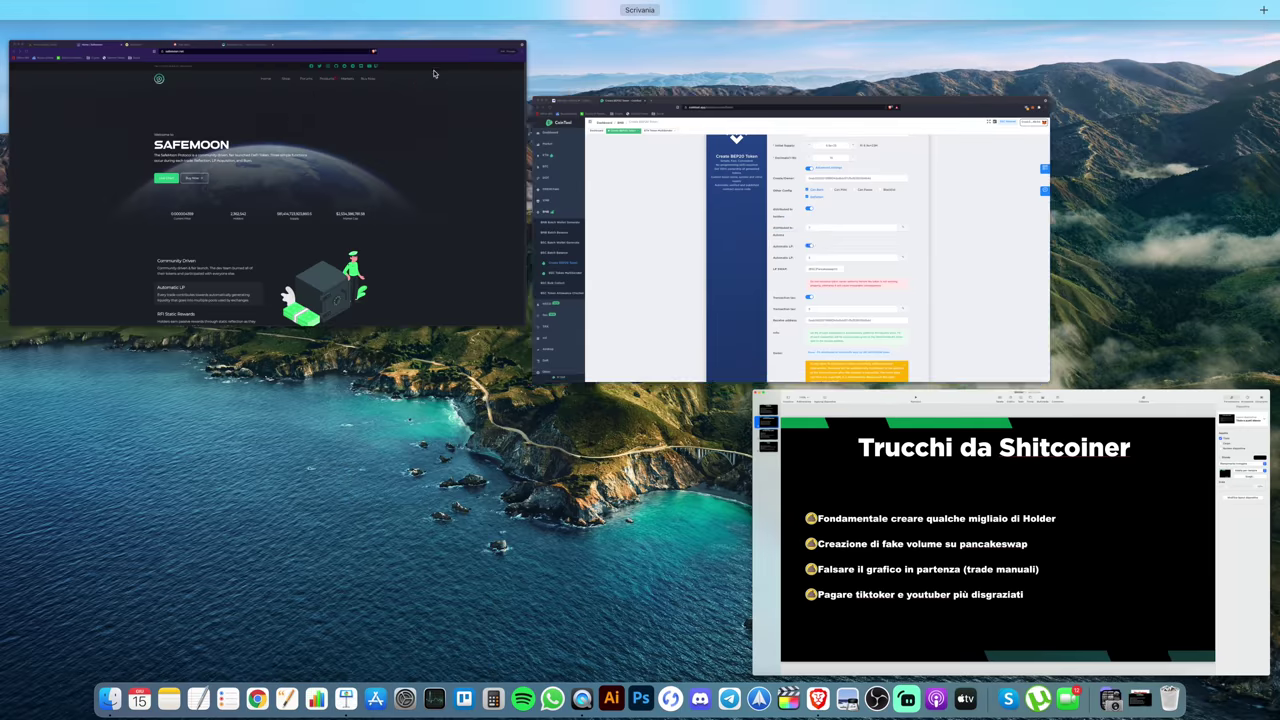
{"action": "left_click", "coordinate": [600, 300]}
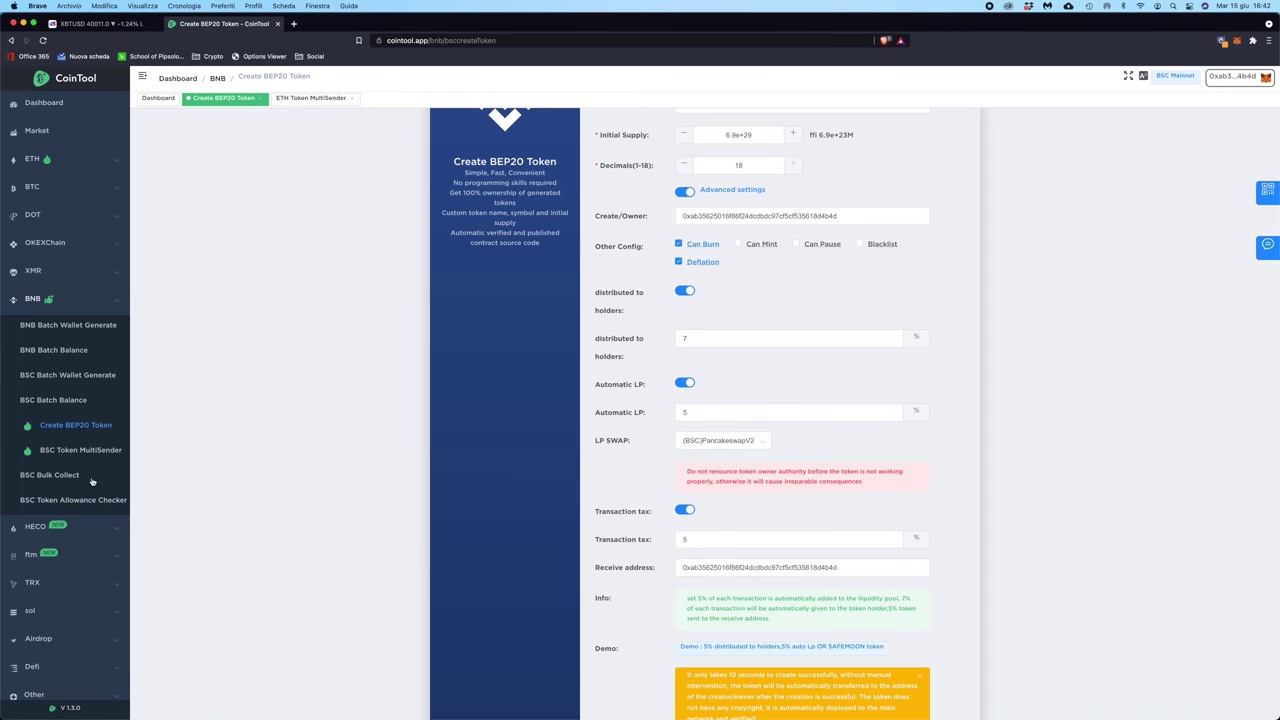
{"action": "left_click", "coordinate": [55, 376]}
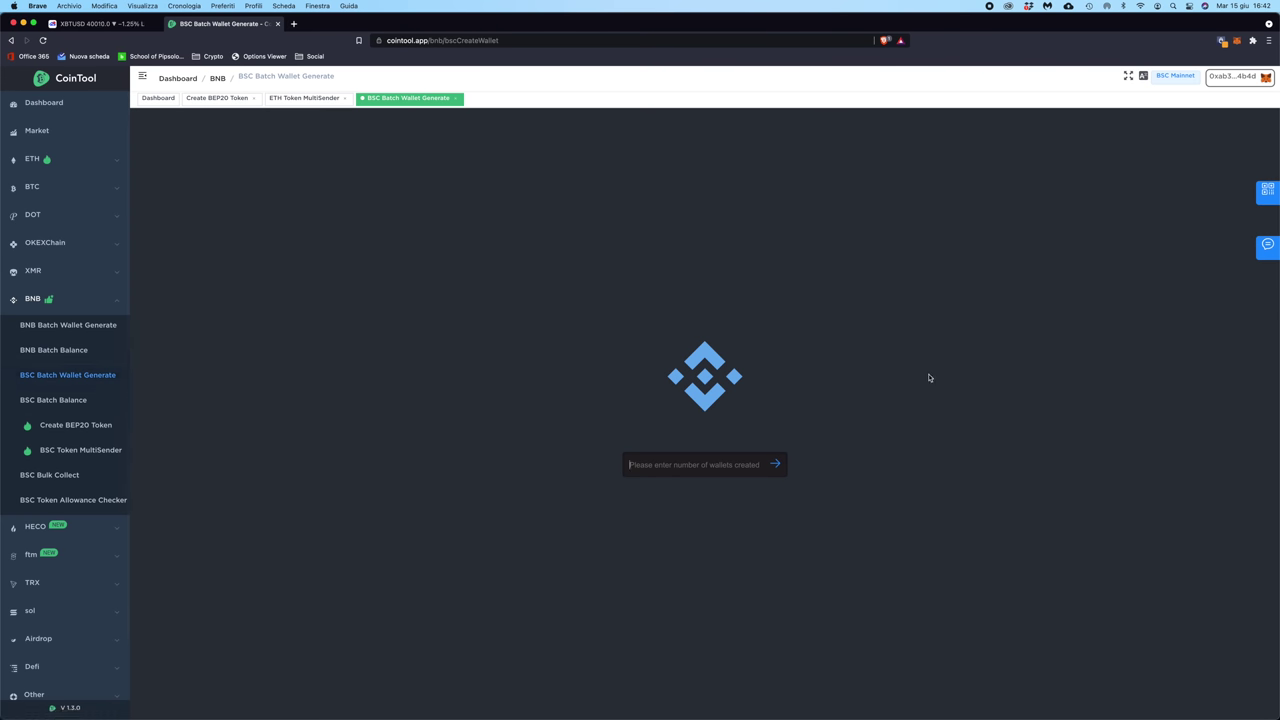
{"action": "type", "text": "1000"}
{"action": "left_click", "coordinate": [776, 464]}
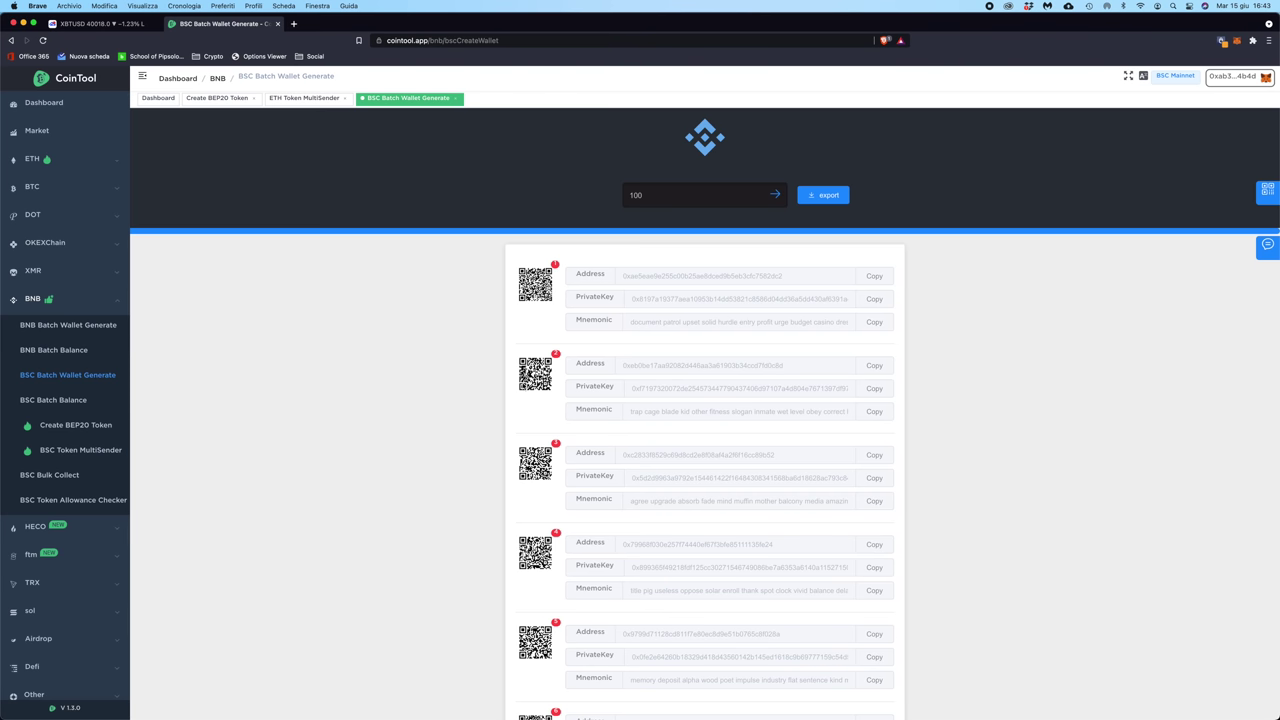
Step: View CoinTool's BSC Token MultiSender and return to the "Trucchi da Shitcoiner" slide in Keynote
{"action": "left_click", "coordinate": [99, 456]}
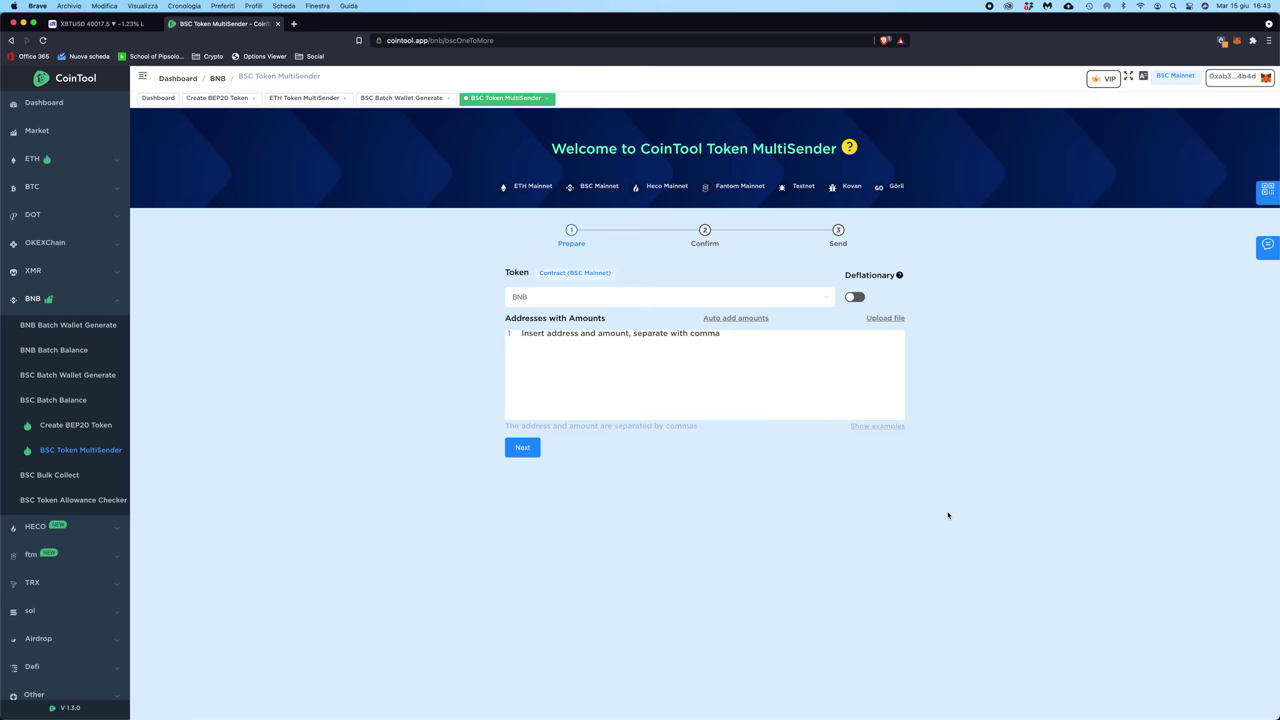
{"action": "key", "text": "ctrl+Up"}
{"action": "left_click", "coordinate": [786, 211]}
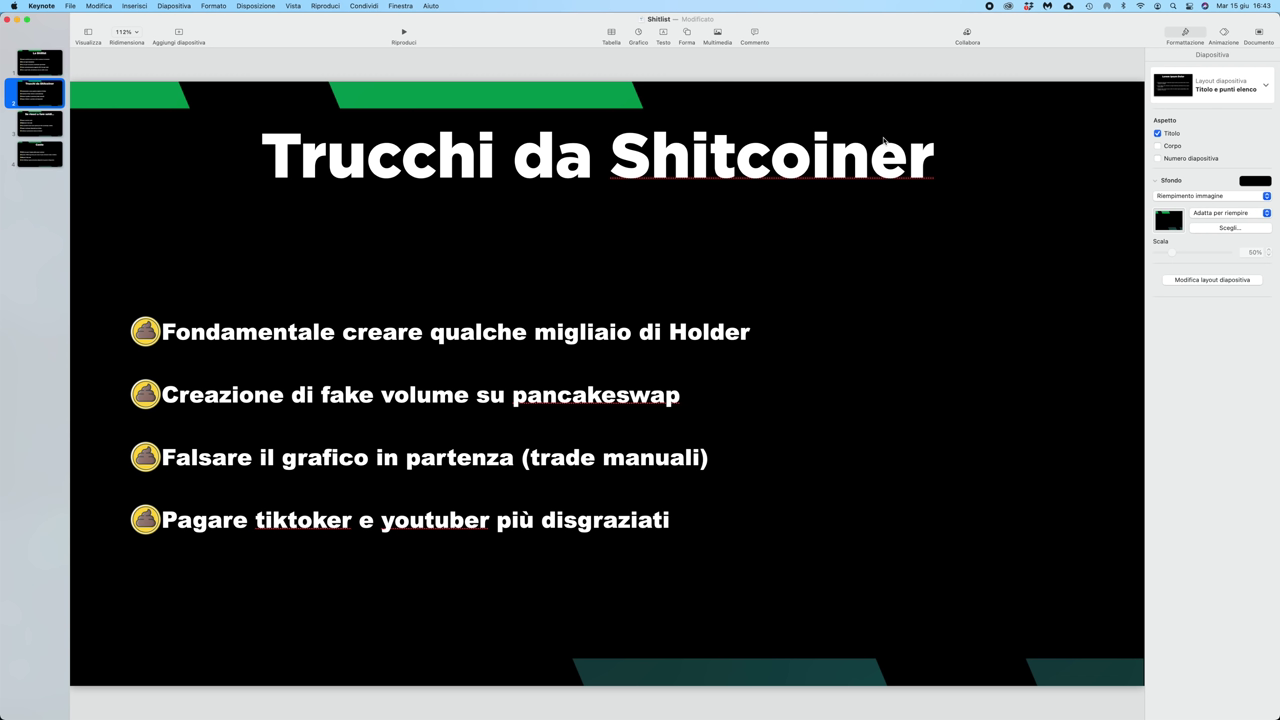
Step: Switch to PancakeSwap in Brave and start adding liquidity from the Your Liquidity page
{"action": "key", "text": "super+Tab"}
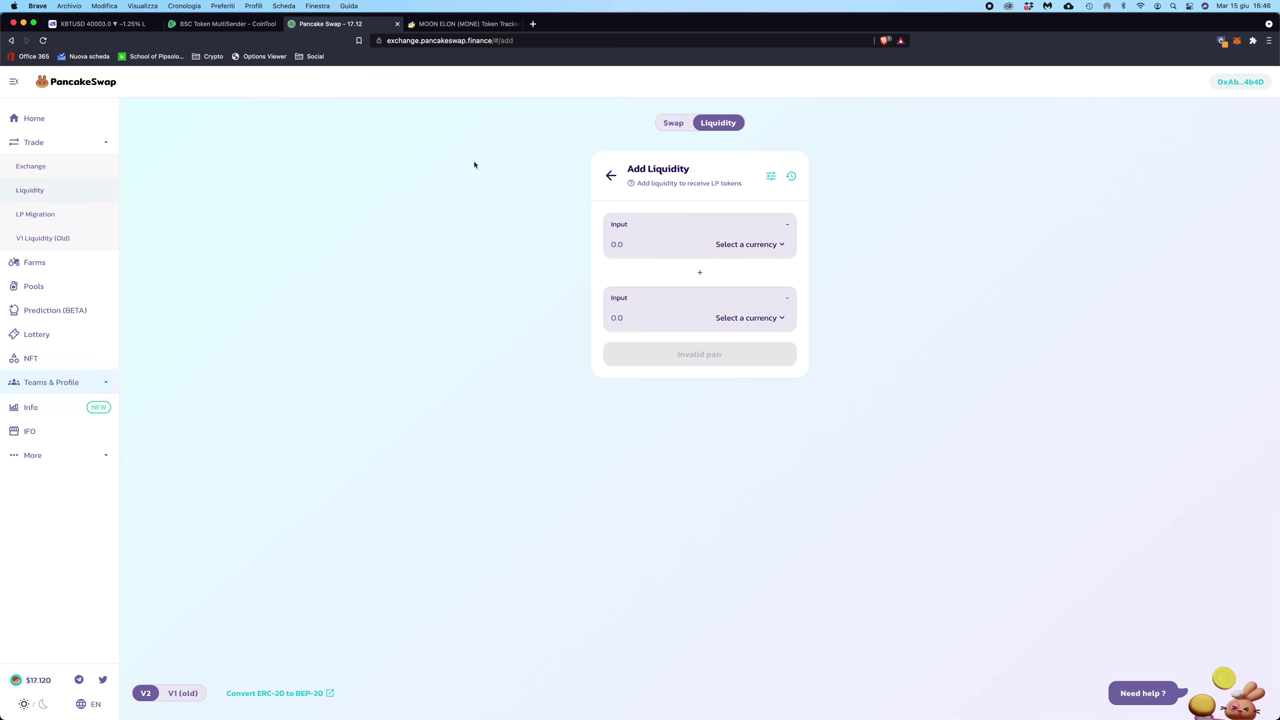
{"action": "left_click", "coordinate": [34, 194]}
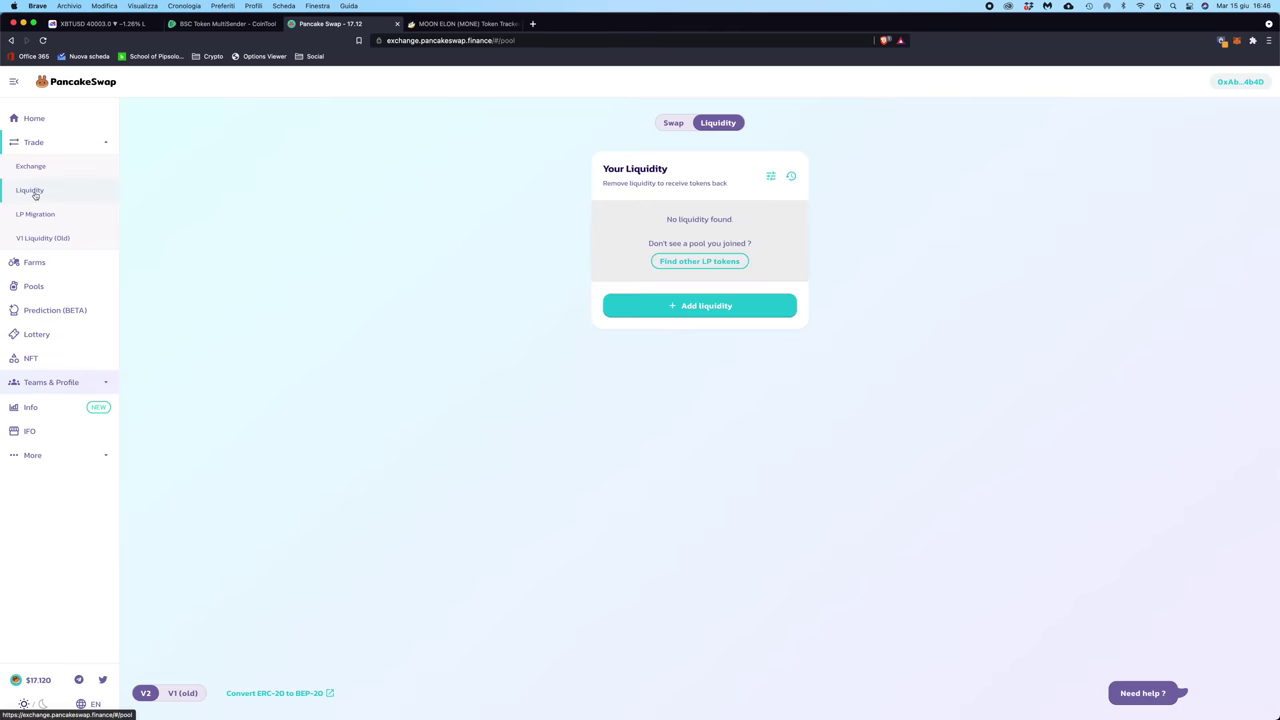
{"action": "left_click", "coordinate": [703, 306]}
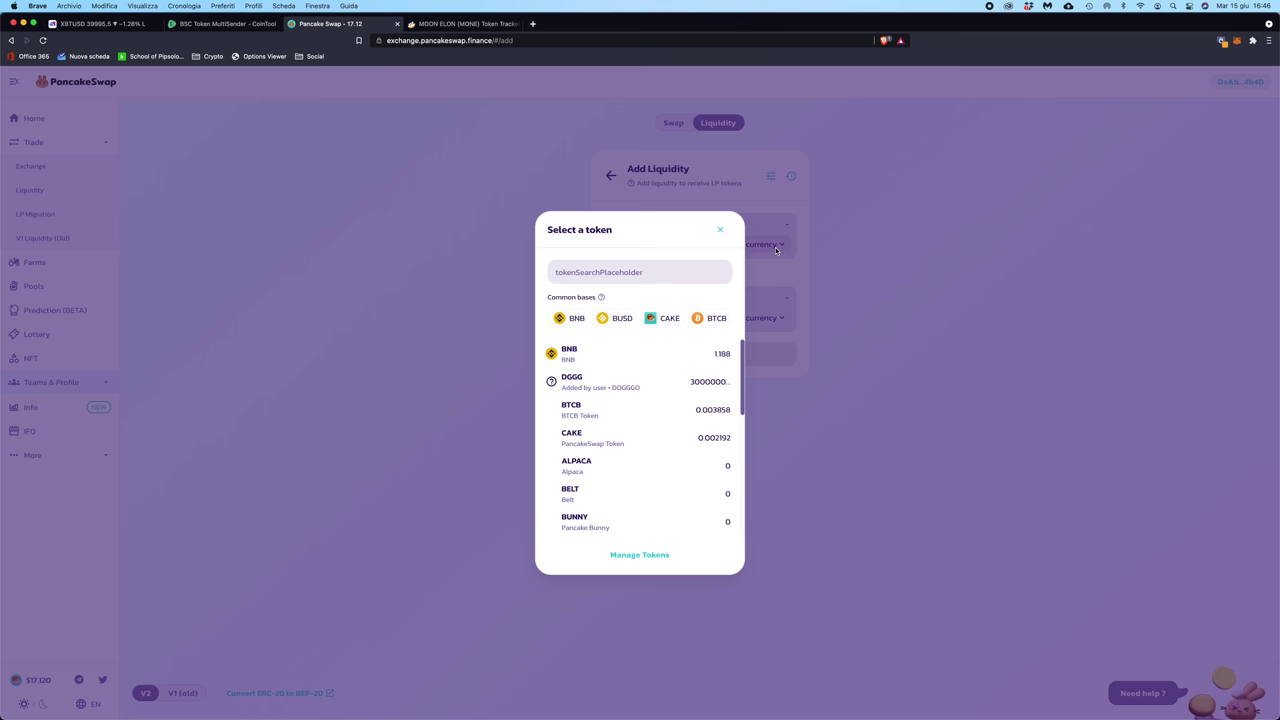
Step: Look up the MOON ELON (MONE) token by its contract address as the first currency of the liquidity pair
{"action": "left_click", "coordinate": [778, 246]}
{"action": "left_click", "coordinate": [613, 274]}
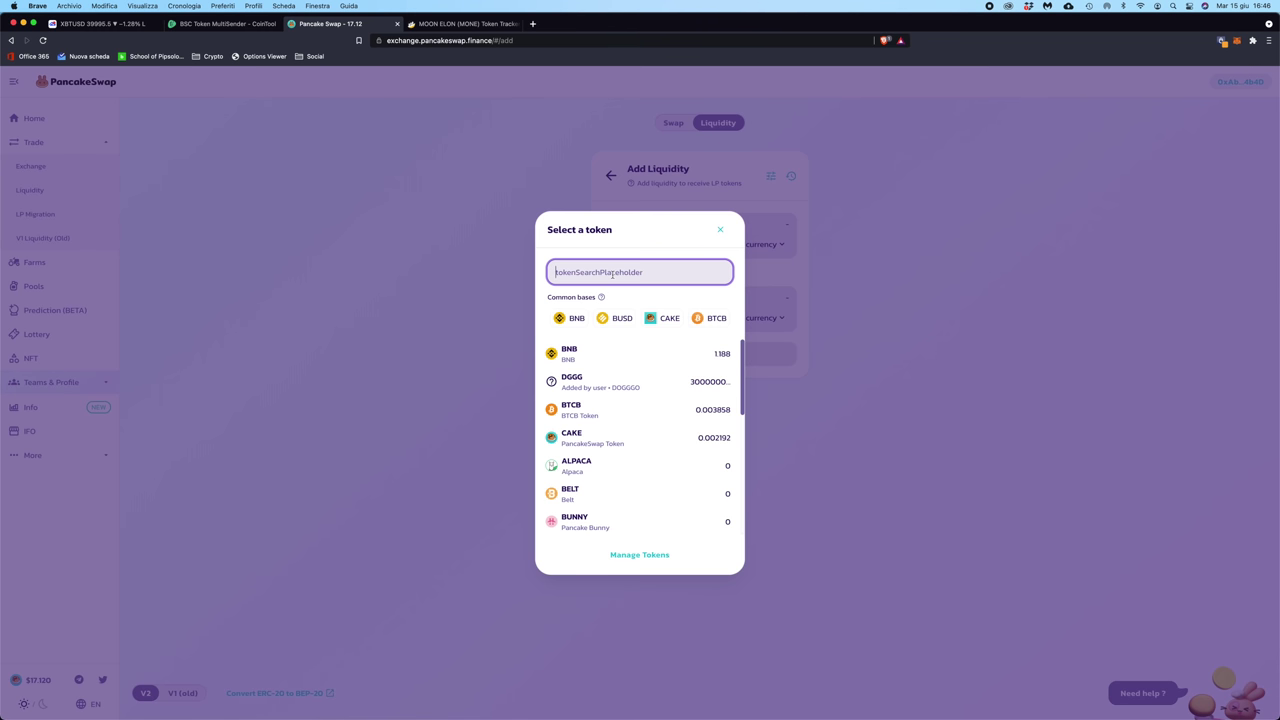
{"action": "key", "text": "super+v"}
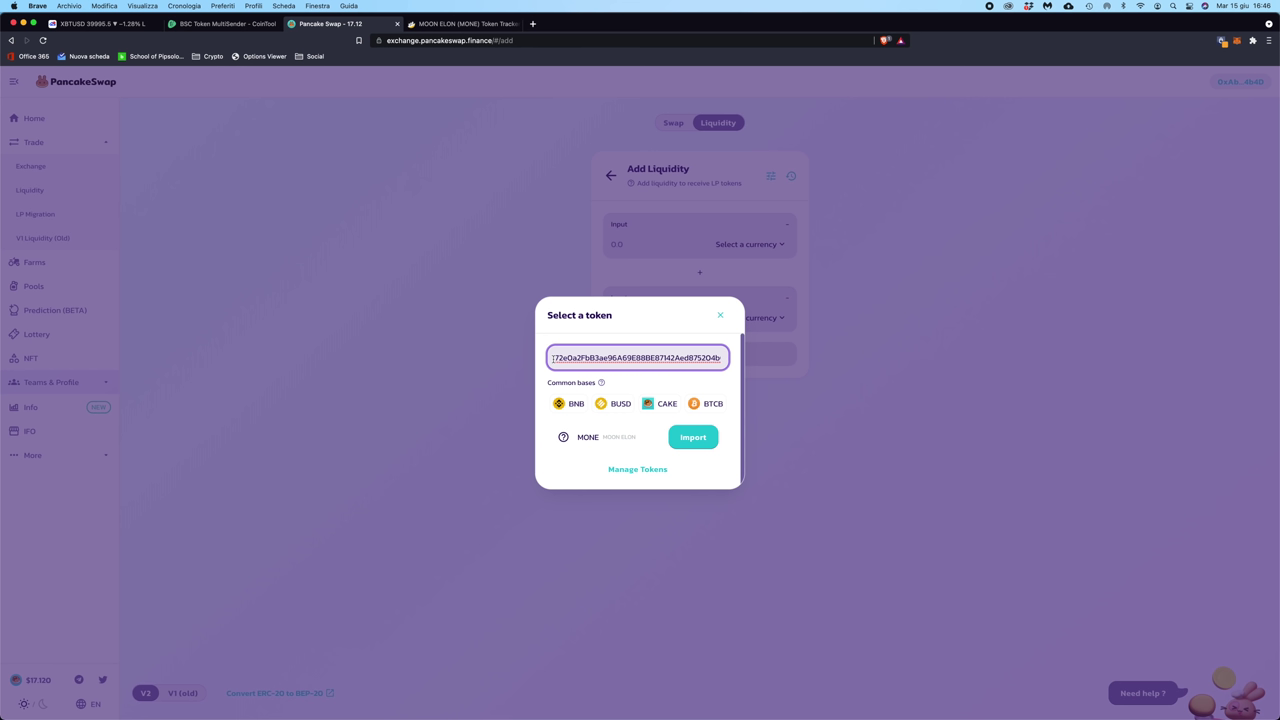
{"action": "key", "text": "Right"}
{"action": "key", "text": "Right"}
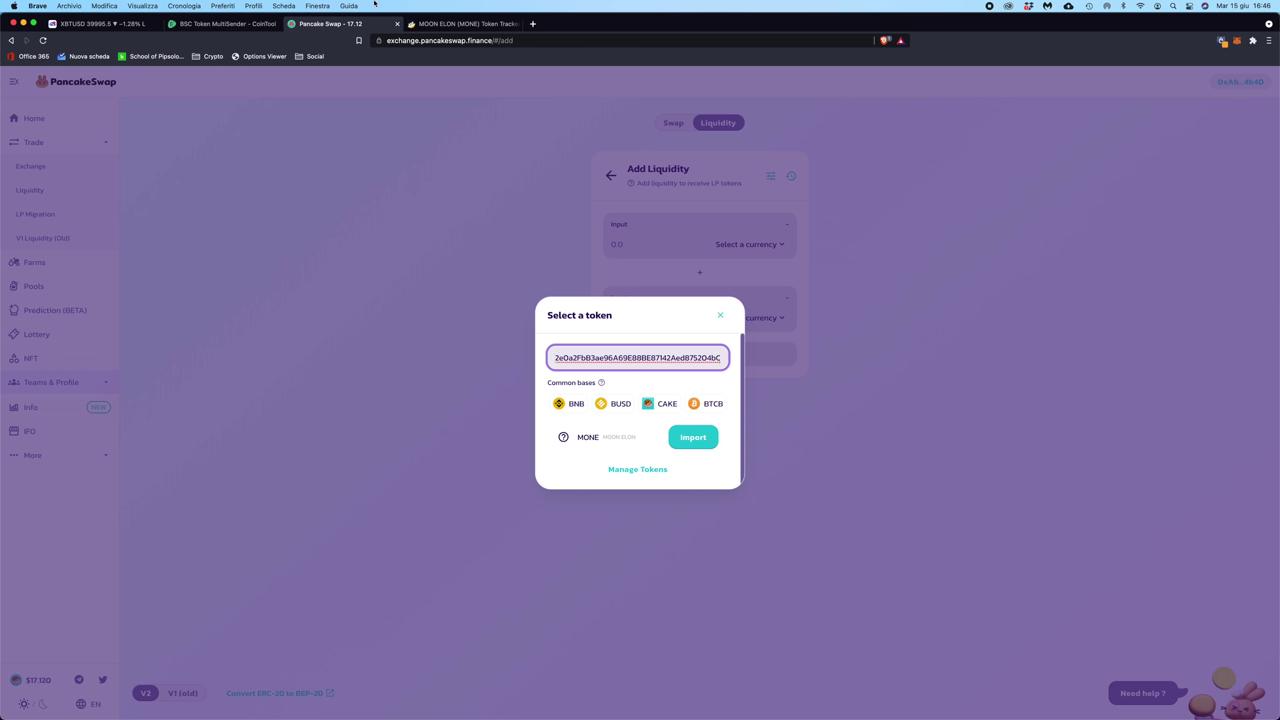
Step: Examine the MOON ELON token's name and overview on its BscScan page
{"action": "left_click", "coordinate": [462, 23]}
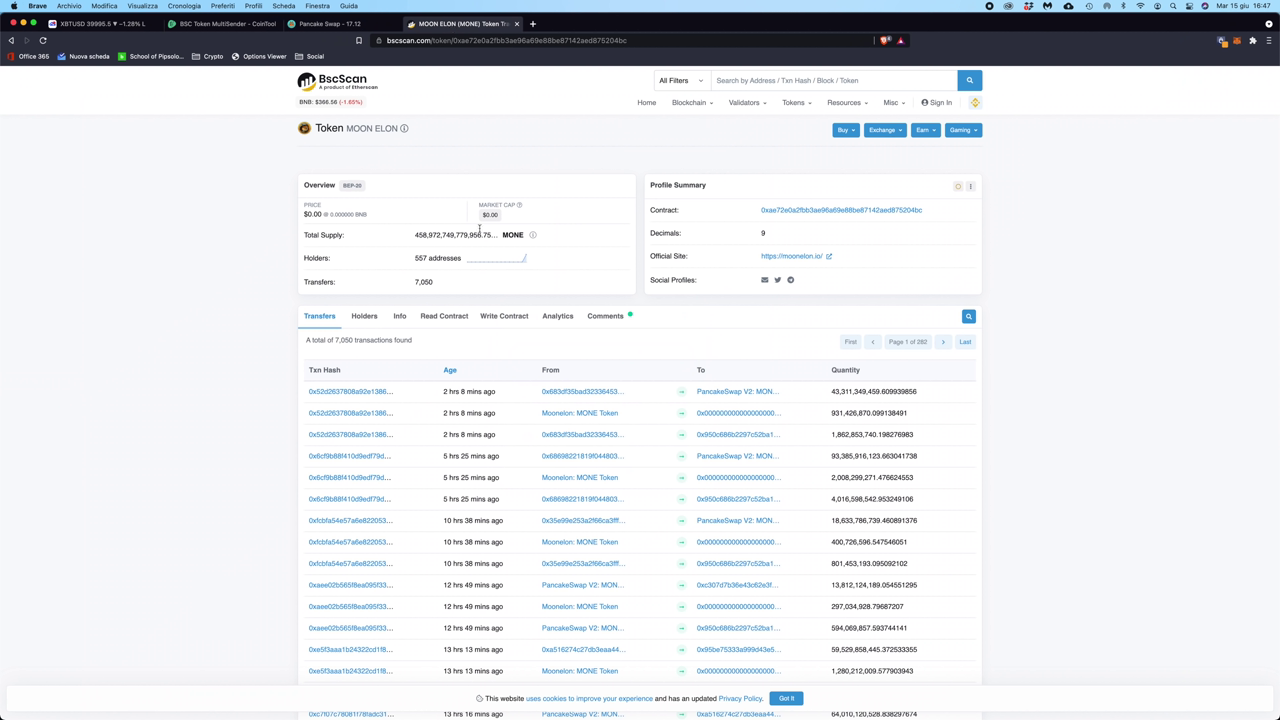
{"action": "left_click_drag", "start_coordinate": [347, 128], "coordinate": [401, 129]}
{"action": "left_click", "coordinate": [629, 126]}
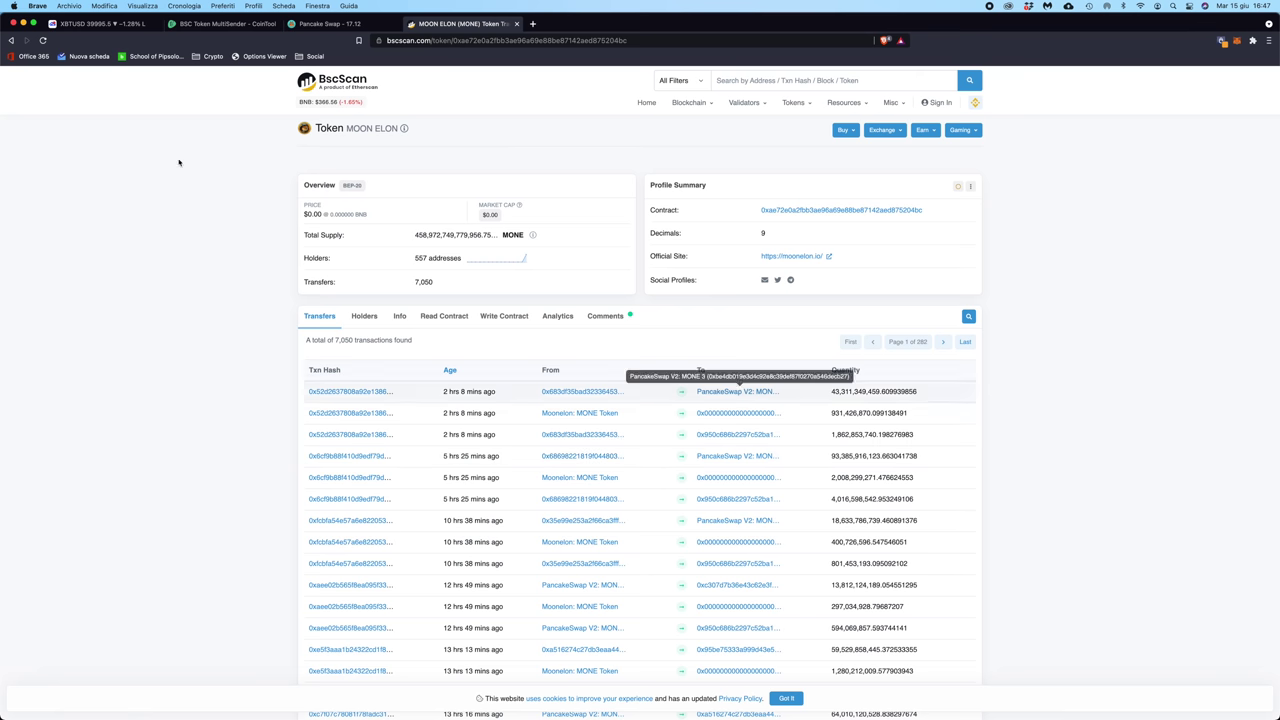
Step: Import the MOON ELON (MONE) token into PancakeSwap as the first liquidity currency, acknowledging the unknown-source risk
{"action": "left_click", "coordinate": [318, 22]}
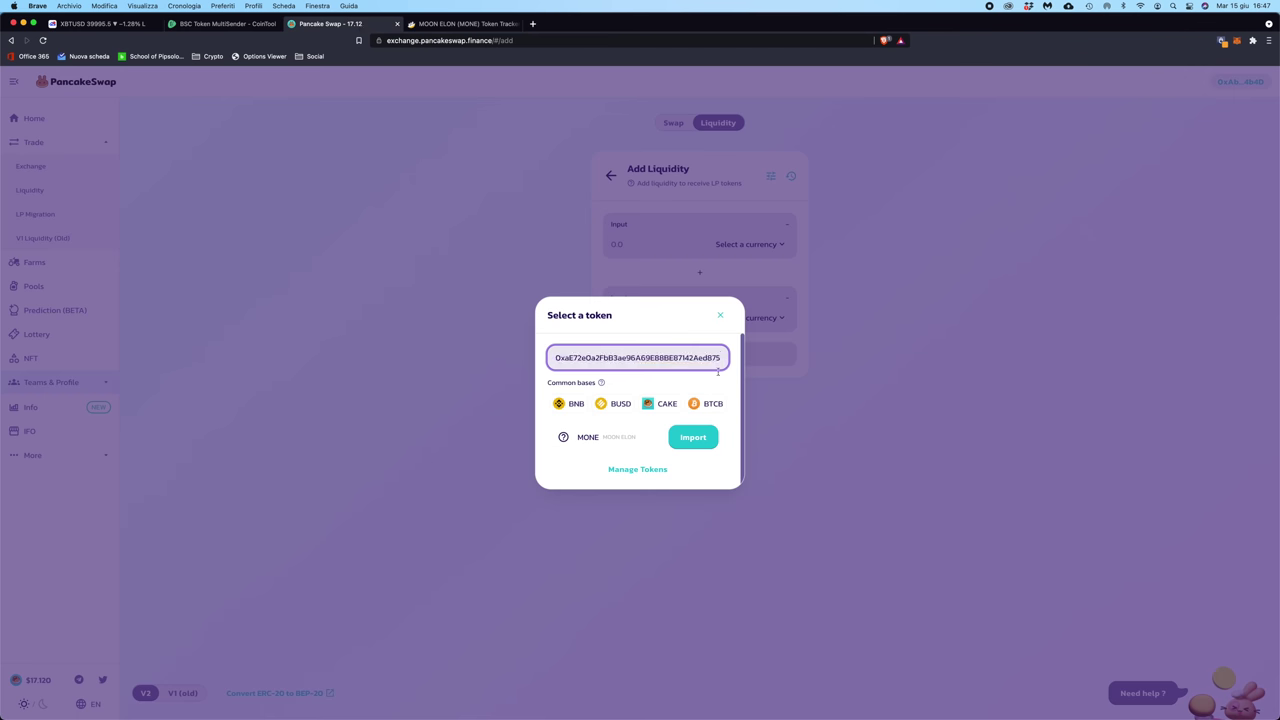
{"action": "left_click", "coordinate": [692, 440]}
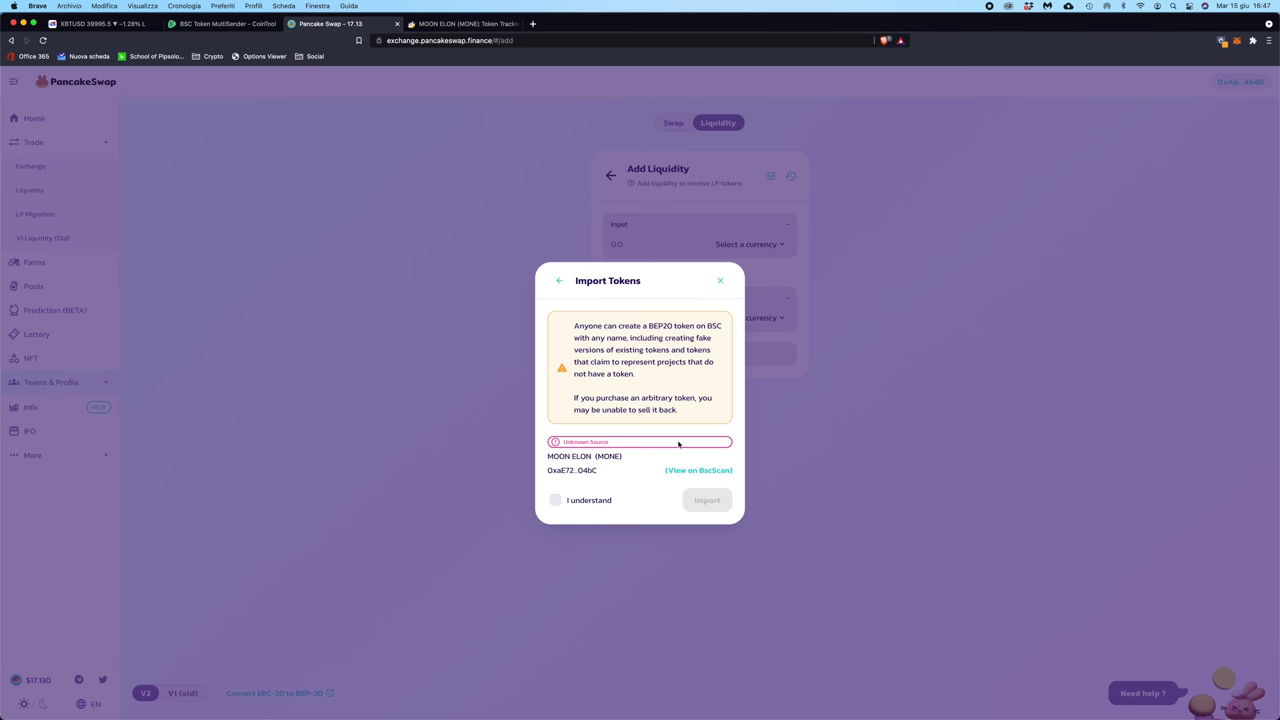
{"action": "left_click", "coordinate": [555, 500]}
{"action": "left_click", "coordinate": [708, 503]}
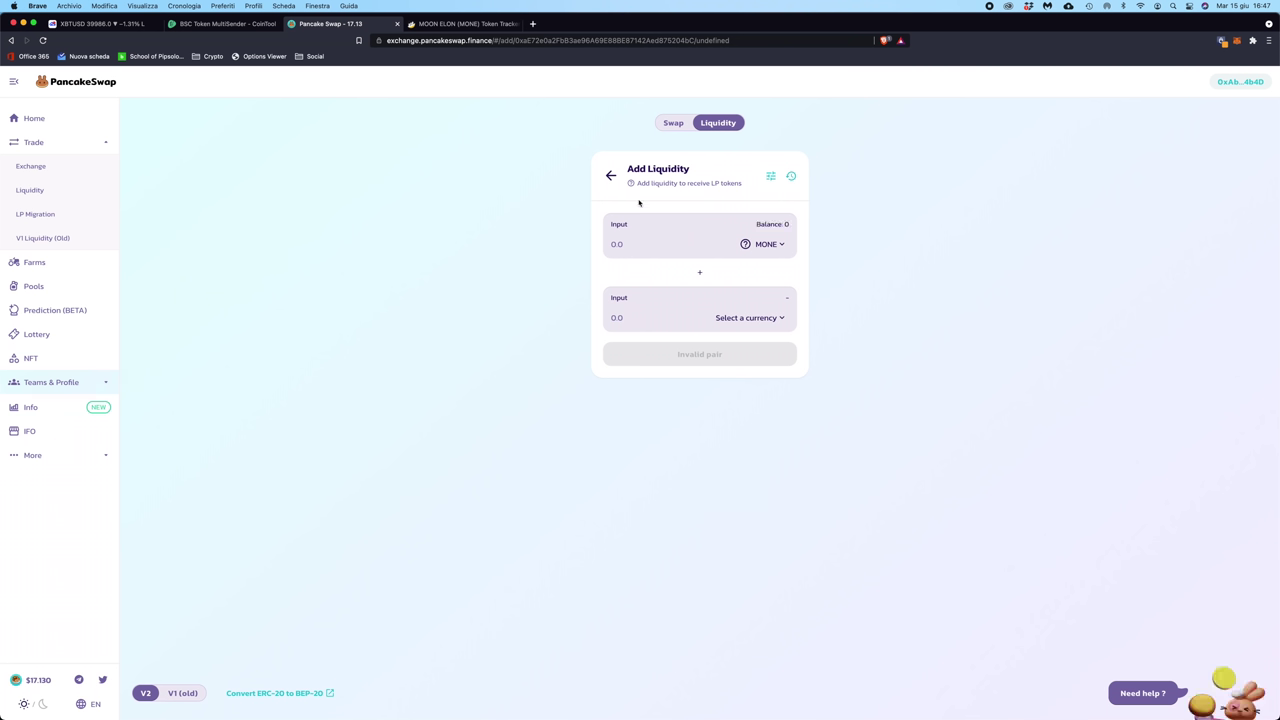